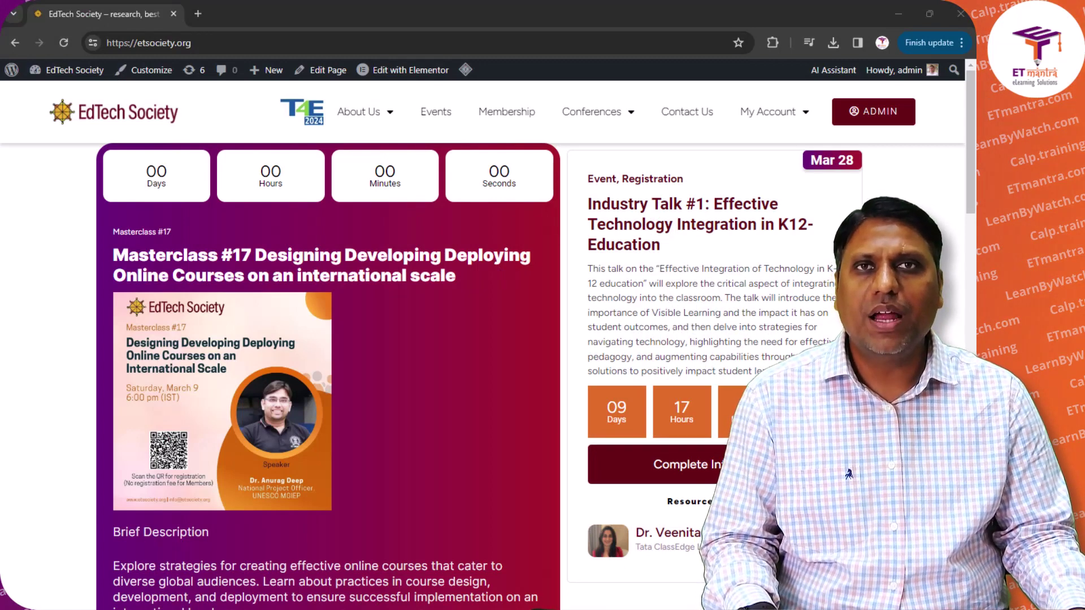
Step: Go from the public EdTech Society site to its admin dashboard and reveal AutomateWoo's menu
{"action": "mouse_move", "coordinate": [66, 71]}
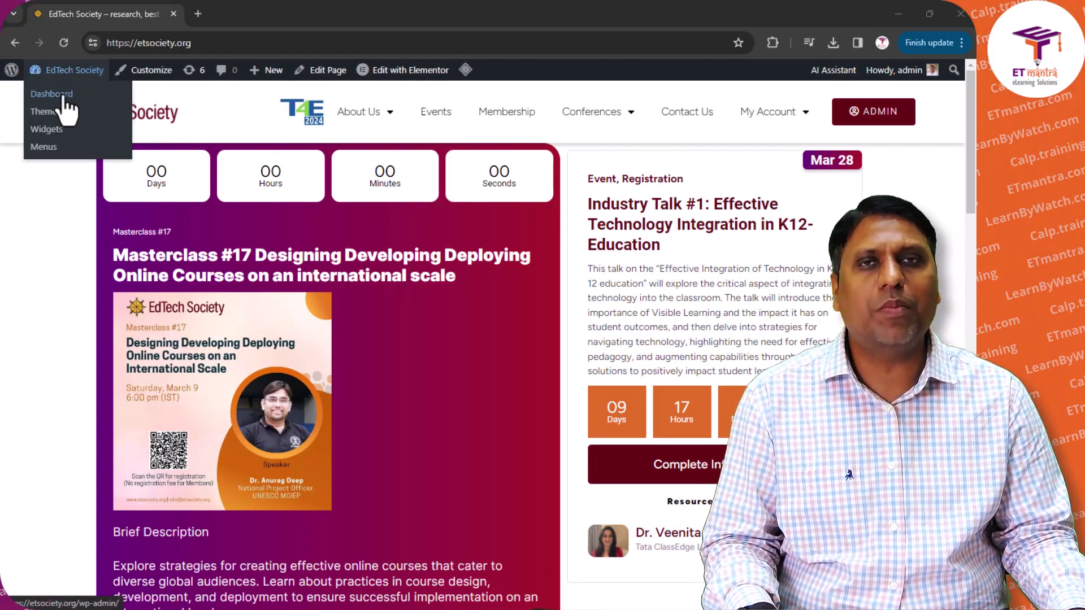
{"action": "left_click", "coordinate": [64, 97]}
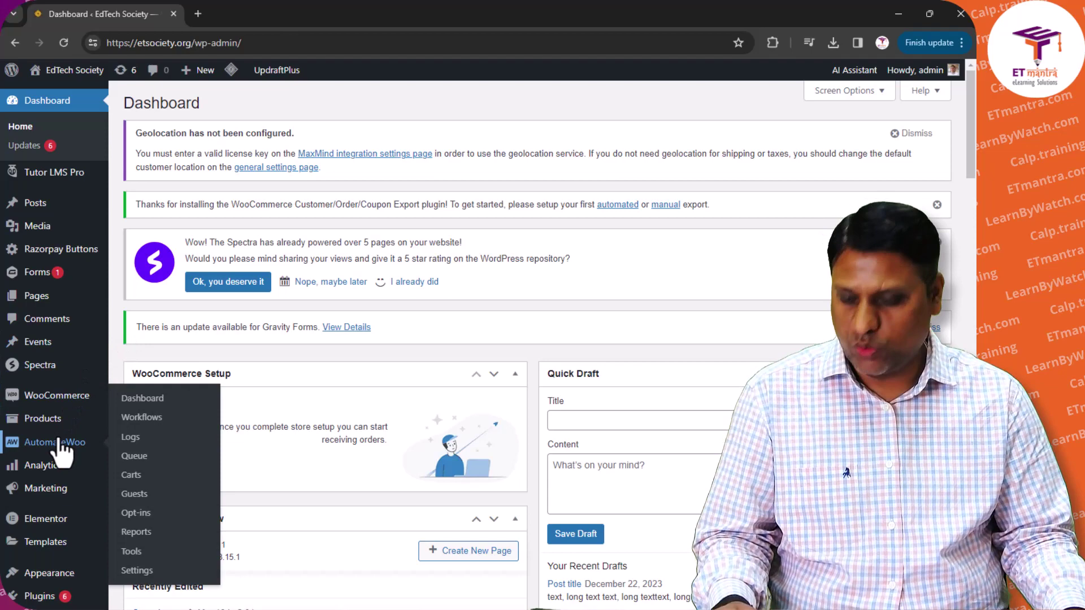
{"action": "mouse_move", "coordinate": [49, 431]}
{"action": "scroll", "coordinate": [50, 432], "scroll_direction": "down", "scroll_amount": 2}
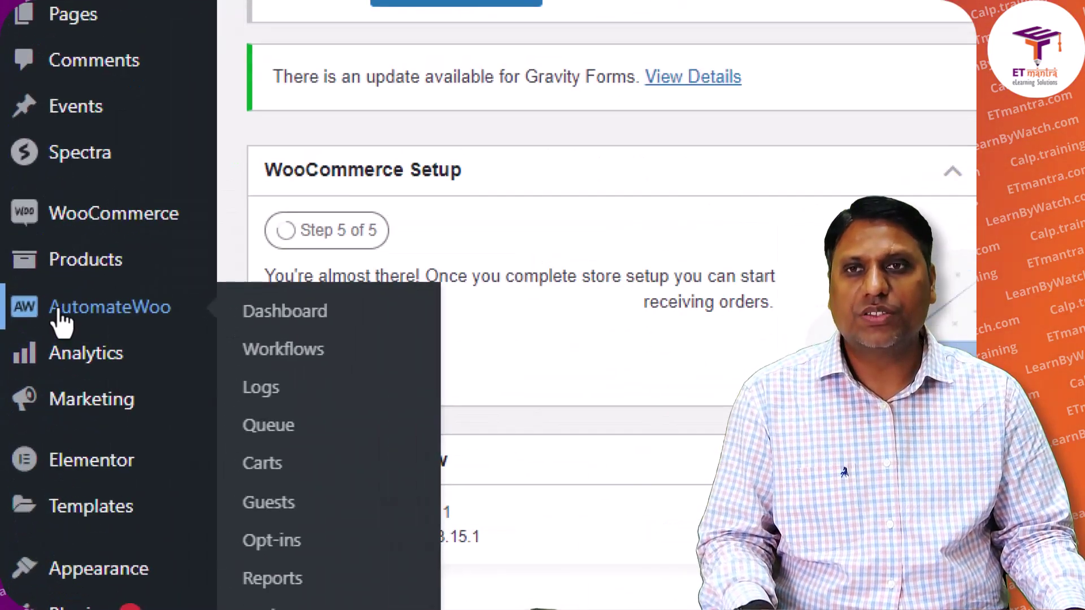
{"action": "left_click", "coordinate": [75, 298]}
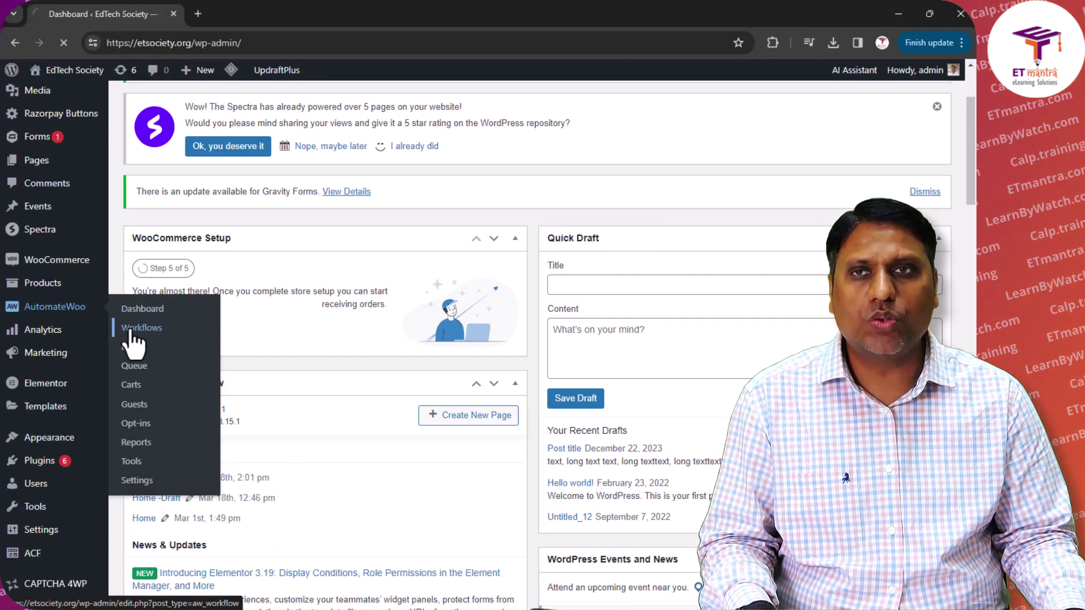
Step: Open AutomateWoo Workflows, review the Industry Talk #1 Communication workflow, and start a new workflow
{"action": "left_click", "coordinate": [130, 331]}
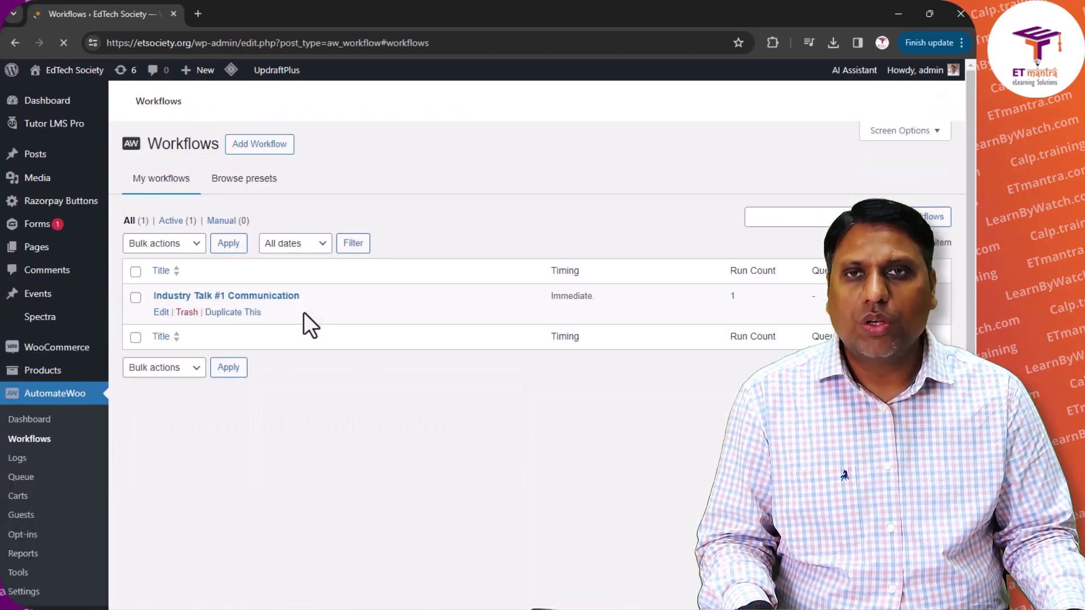
{"action": "scroll", "coordinate": [314, 327], "scroll_direction": "down", "scroll_amount": 6}
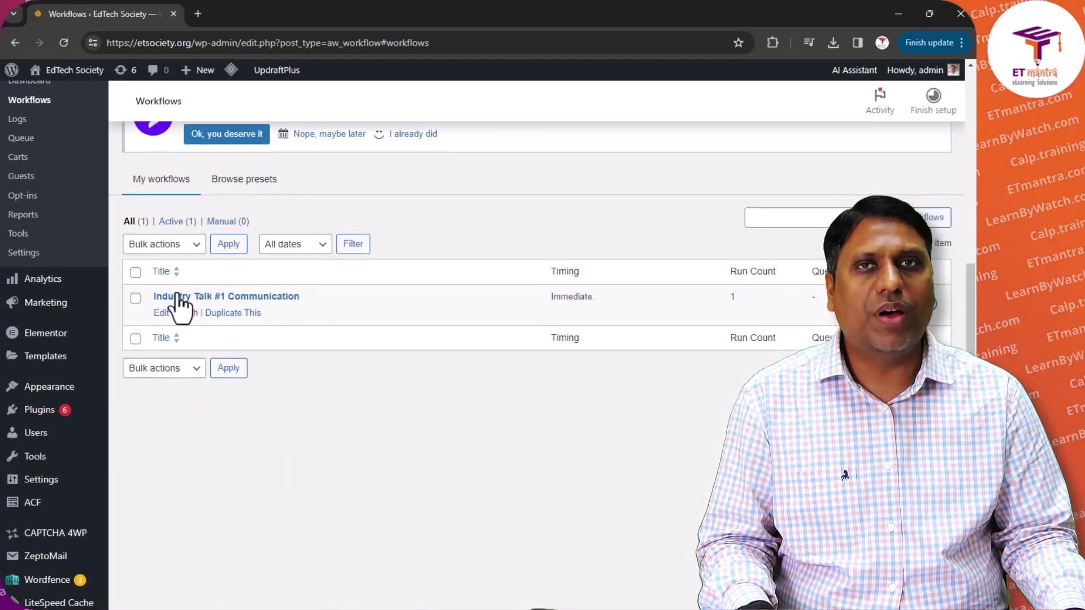
{"action": "scroll", "coordinate": [211, 356], "scroll_direction": "up", "scroll_amount": 5}
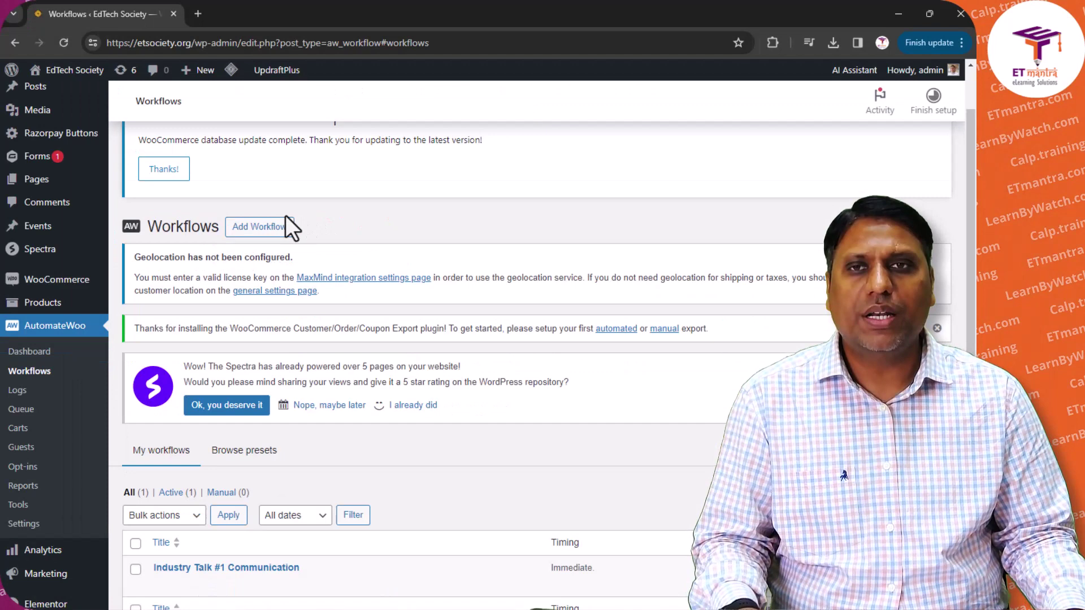
{"action": "left_click", "coordinate": [276, 227]}
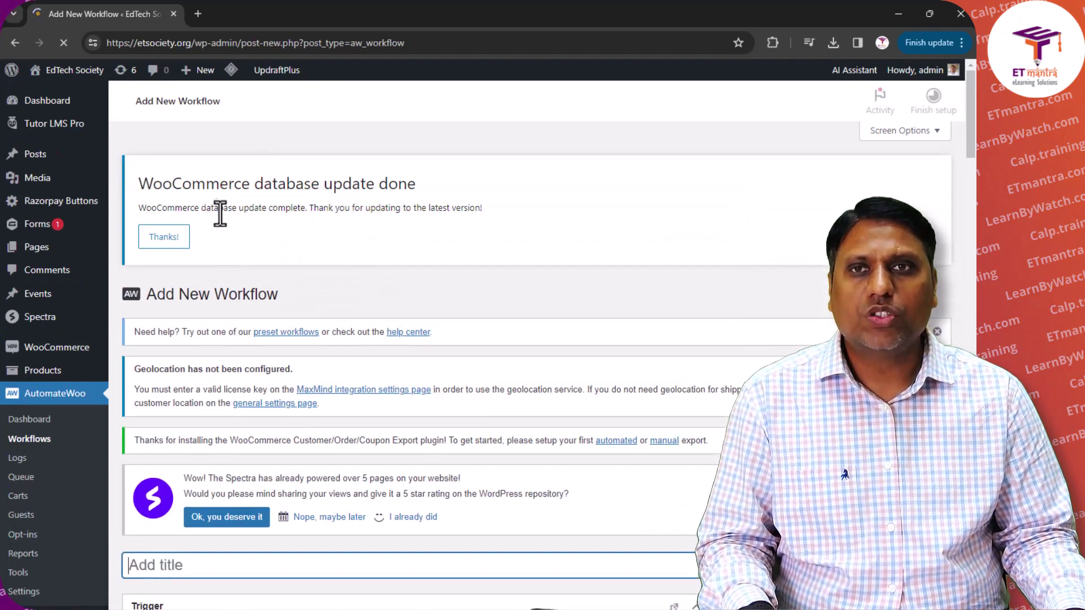
Step: Scroll the Add New Workflow page down to the title, Trigger, Rules and Actions boxes
{"action": "scroll", "coordinate": [220, 214], "scroll_direction": "down", "scroll_amount": 6}
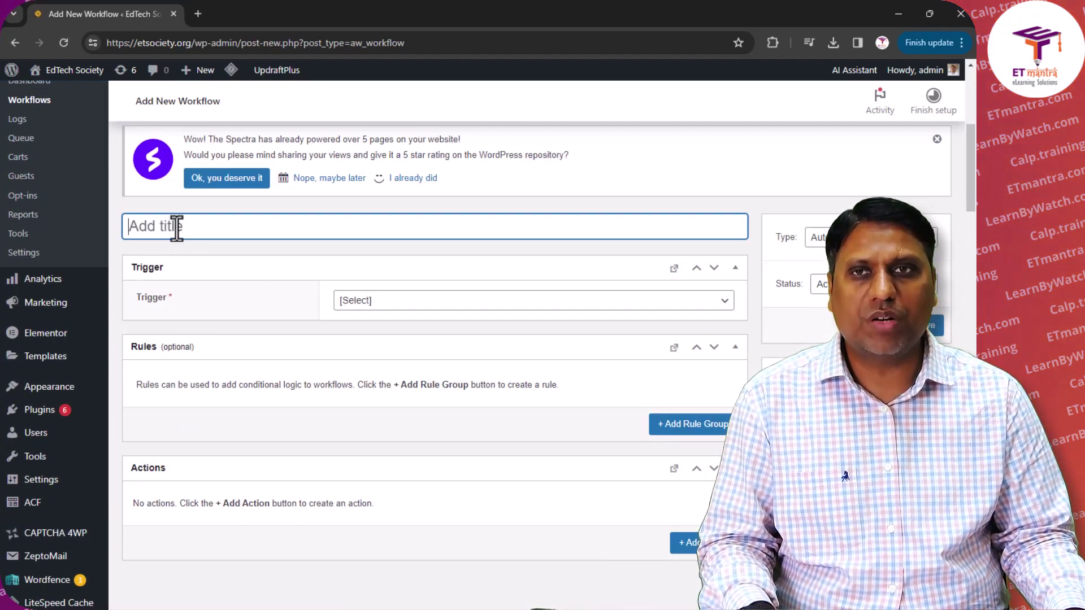
{"action": "scroll", "coordinate": [177, 226], "scroll_direction": "down", "scroll_amount": 1}
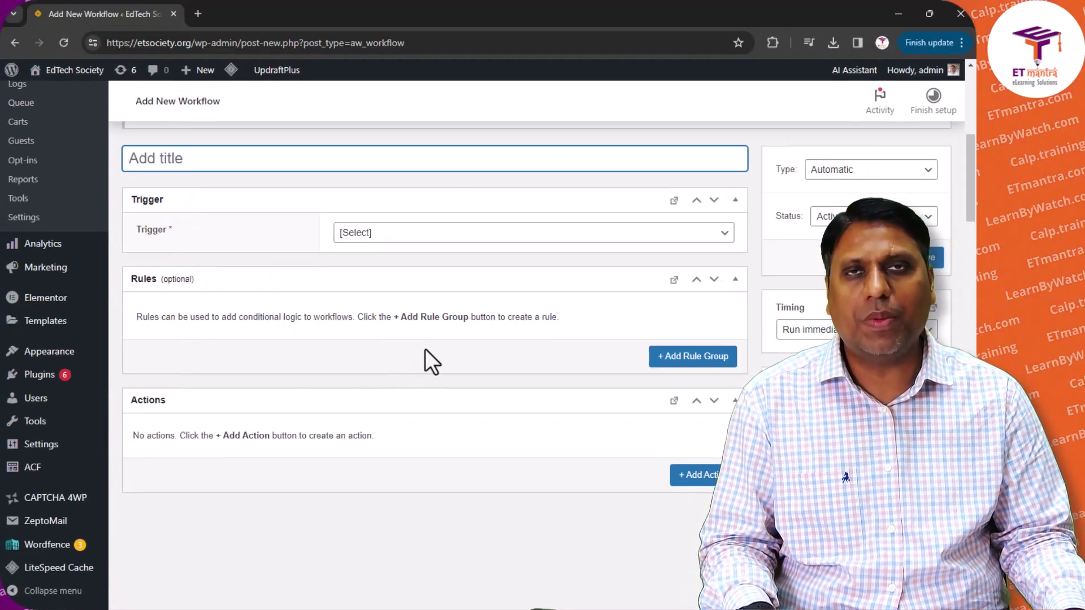
Step: Set the workflow trigger to Order Completed
{"action": "left_click", "coordinate": [449, 234]}
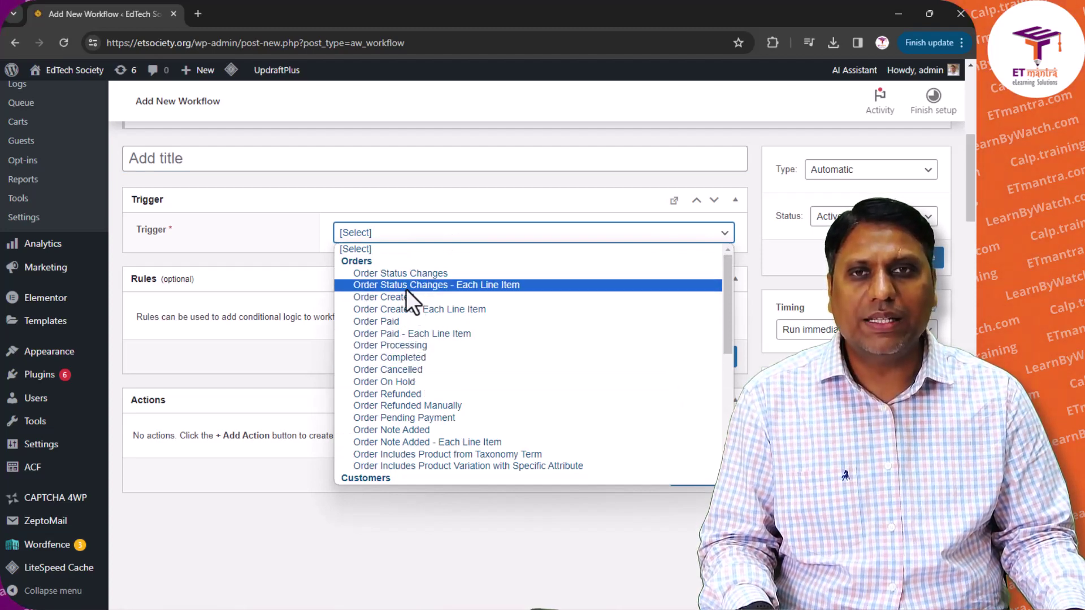
{"action": "left_click", "coordinate": [413, 358]}
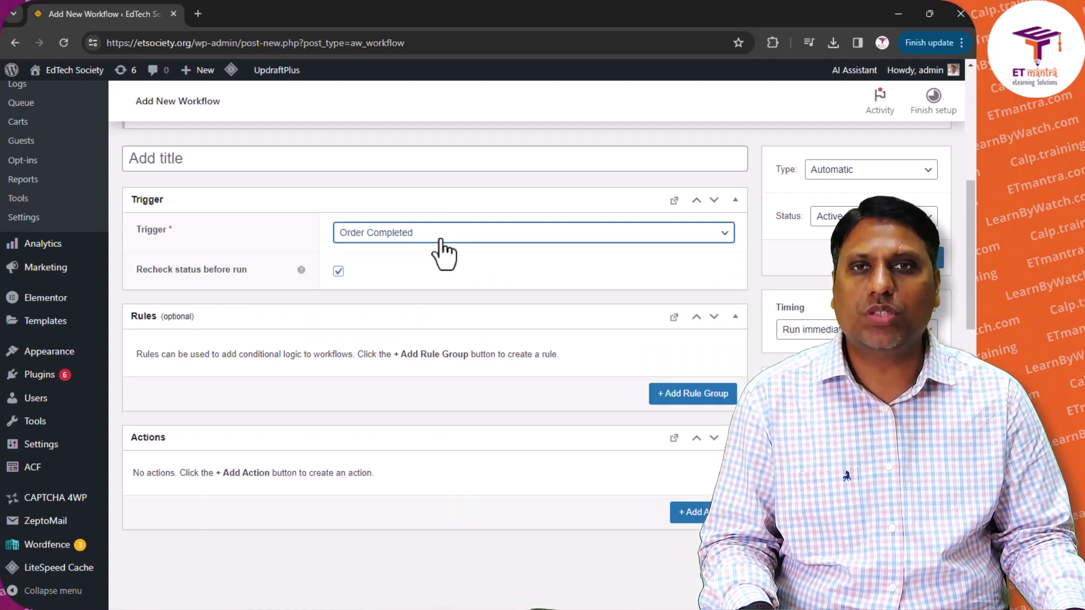
{"action": "left_click", "coordinate": [433, 235]}
{"action": "scroll", "coordinate": [425, 374], "scroll_direction": "down", "scroll_amount": 8}
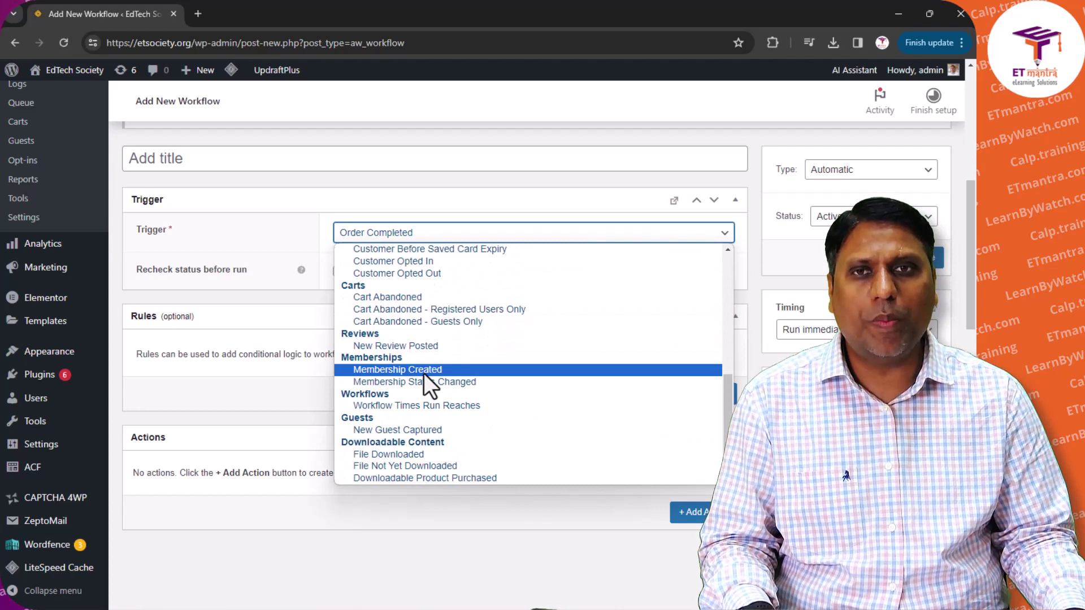
{"action": "scroll", "coordinate": [423, 376], "scroll_direction": "up", "scroll_amount": 10}
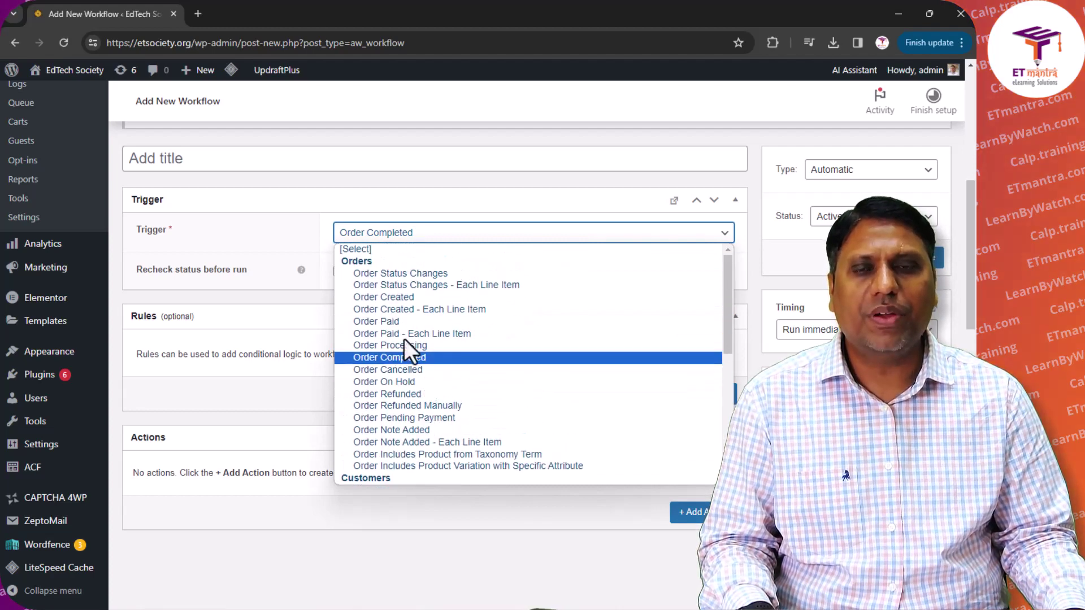
{"action": "left_click", "coordinate": [305, 234]}
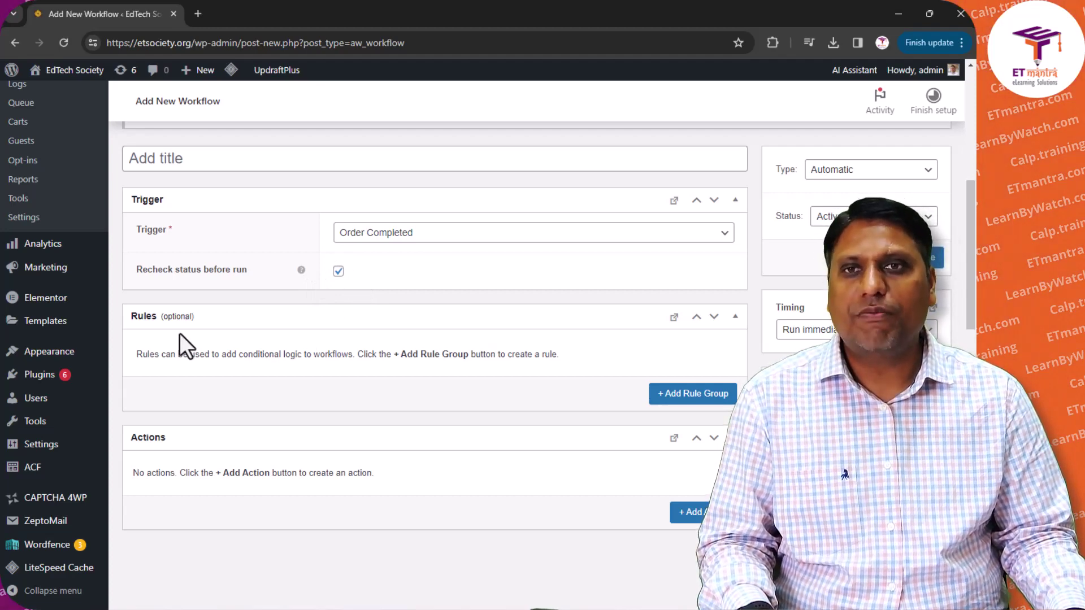
Step: Add a rule group and choose the Order - Items rule
{"action": "left_click", "coordinate": [680, 402]}
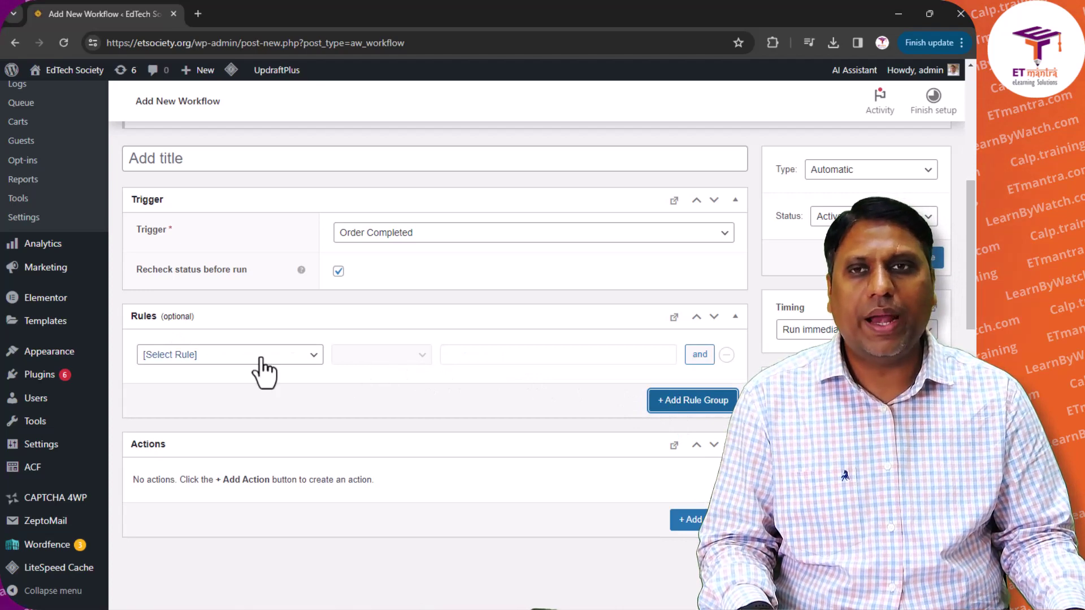
{"action": "left_click", "coordinate": [236, 355]}
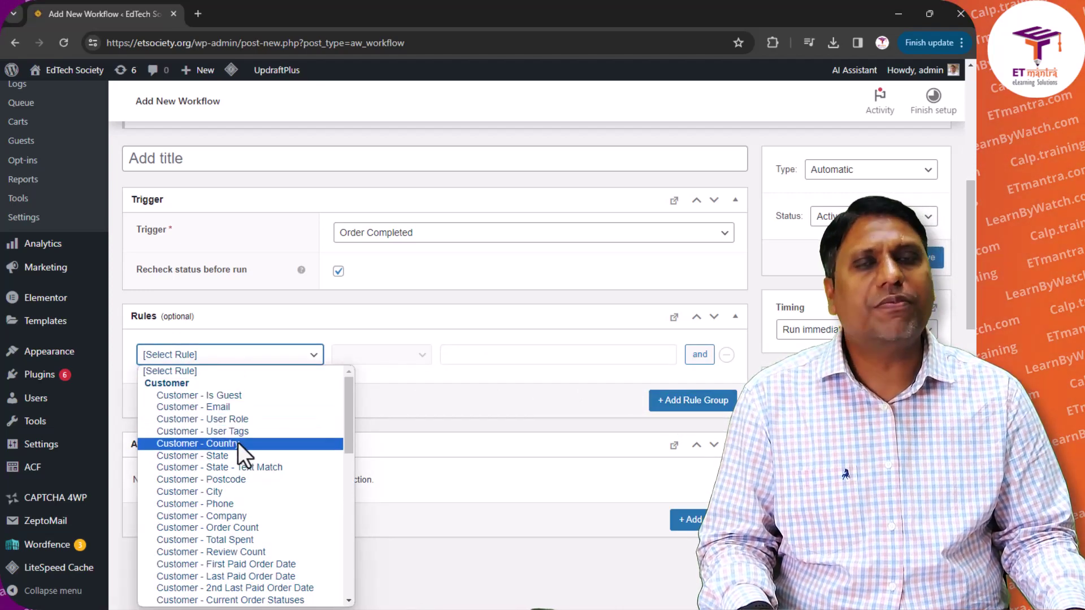
{"action": "scroll", "coordinate": [242, 472], "scroll_direction": "down", "scroll_amount": 5}
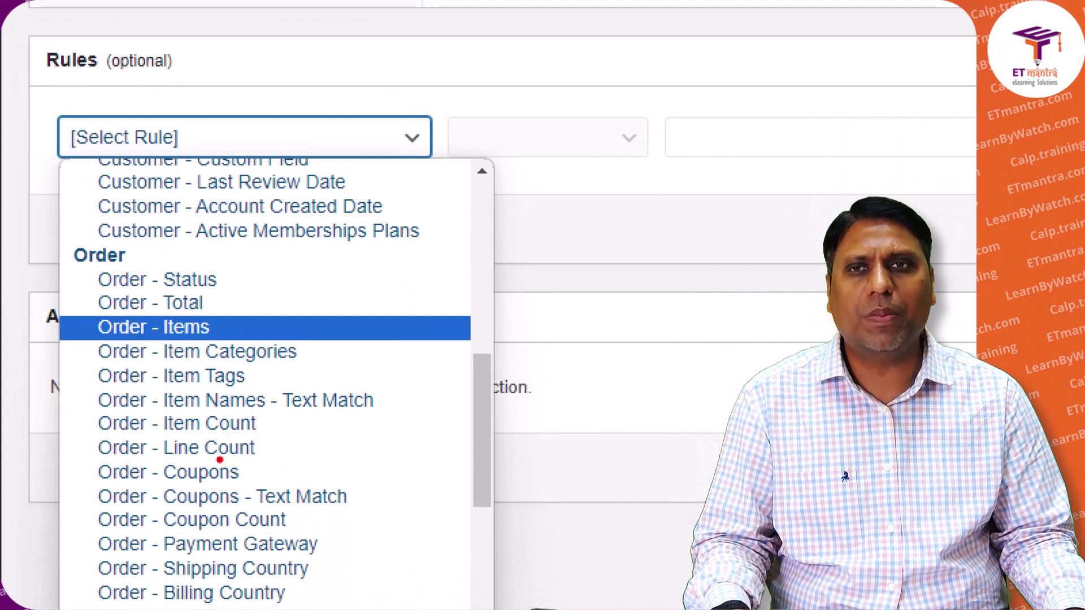
{"action": "left_click_drag", "start_coordinate": [233, 320], "coordinate": [162, 316]}
{"action": "mouse_move", "coordinate": [78, 314]}
{"action": "left_mouse_down"}
{"action": "mouse_move", "coordinate": [161, 343]}
{"action": "mouse_move", "coordinate": [235, 323]}
{"action": "left_mouse_up"}
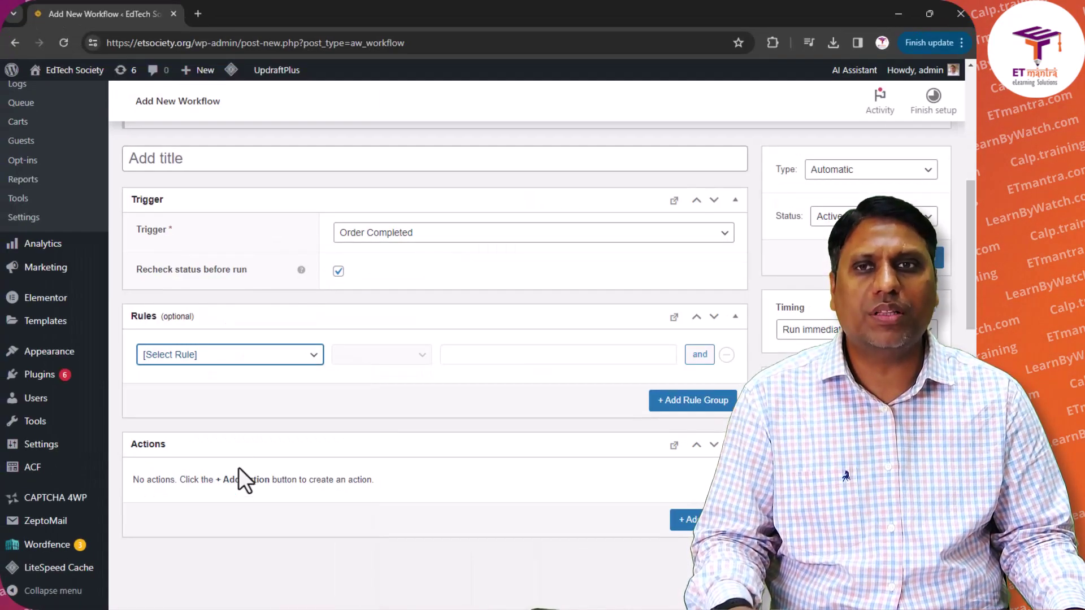
{"action": "left_click", "coordinate": [202, 366]}
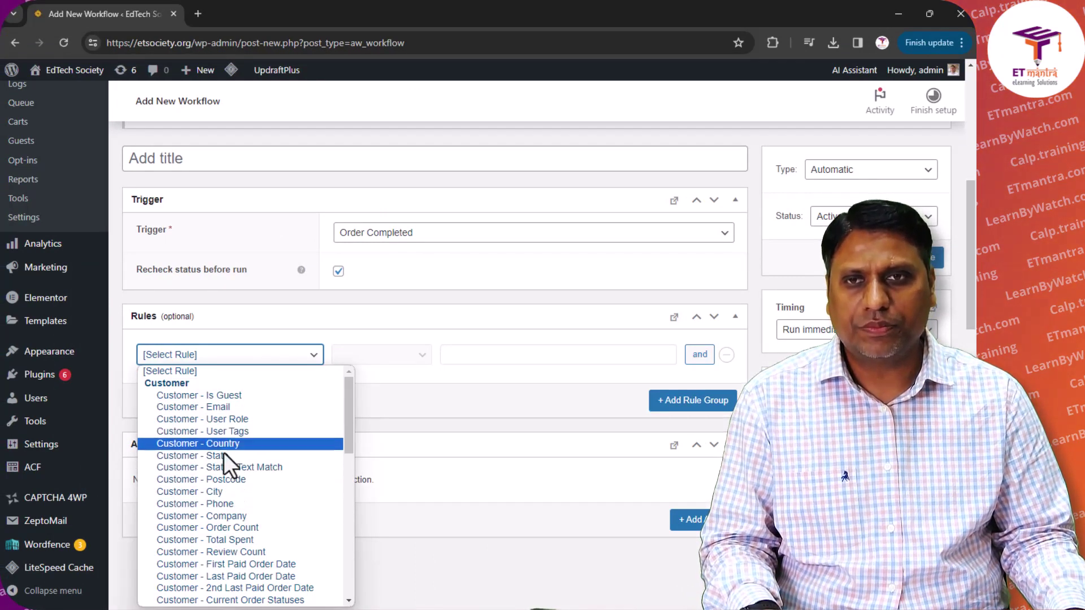
{"action": "scroll", "coordinate": [222, 506], "scroll_direction": "down", "scroll_amount": 8}
{"action": "scroll", "coordinate": [230, 494], "scroll_direction": "up", "scroll_amount": 3}
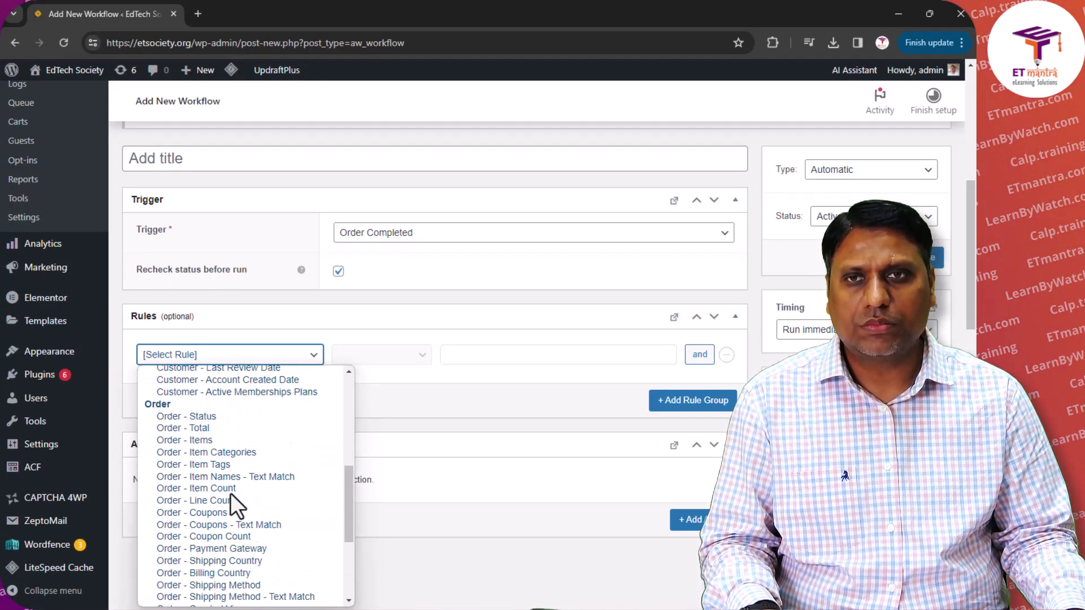
{"action": "left_click", "coordinate": [212, 451]}
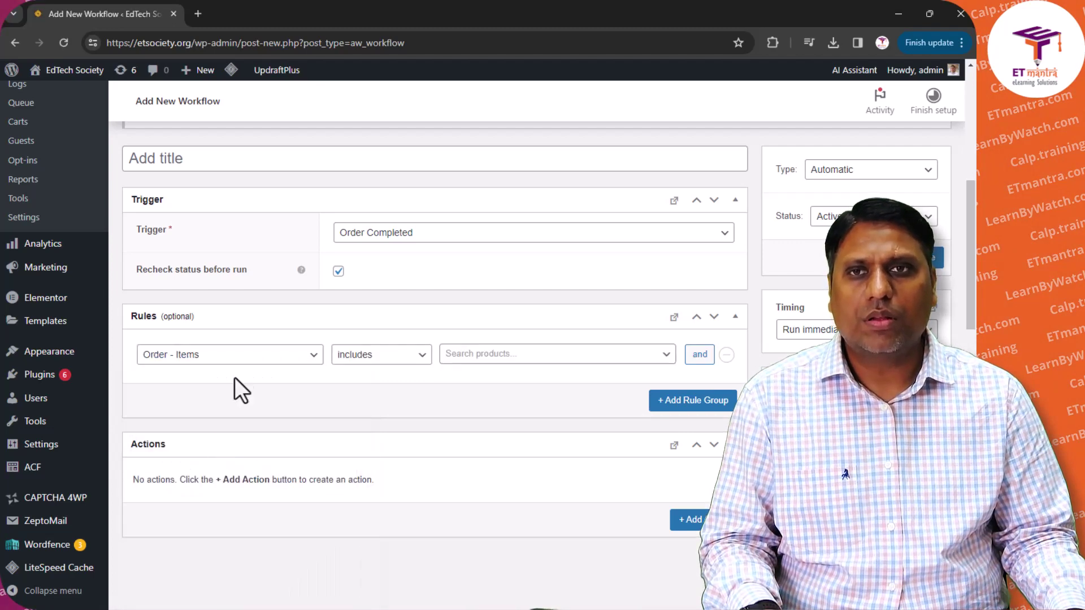
Step: Make the rule 'includes' the Industry Talk #1: Effective Technology Integration product
{"action": "left_click", "coordinate": [404, 355]}
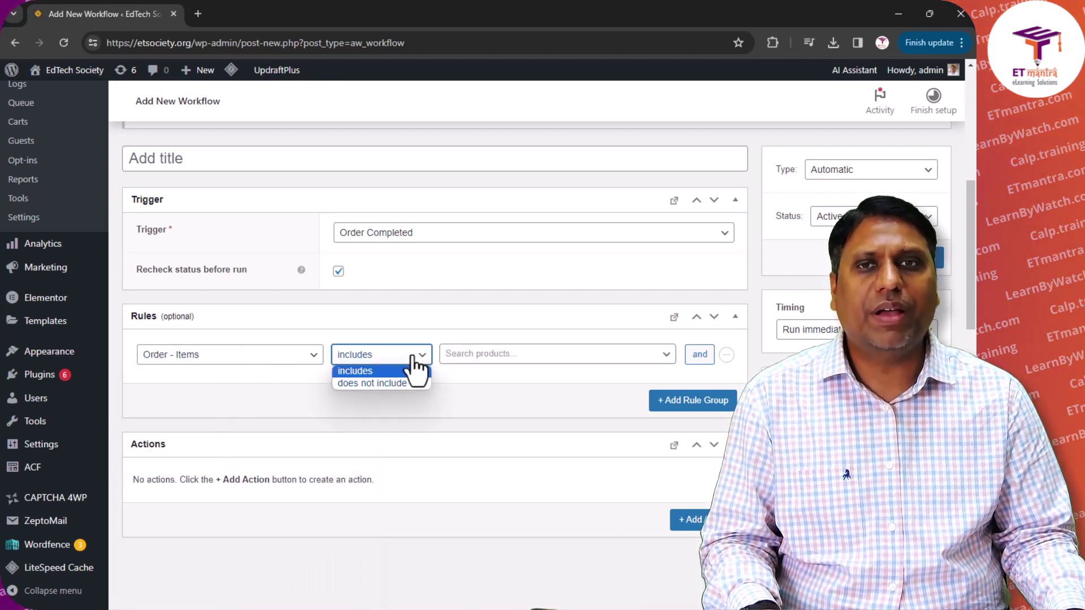
{"action": "left_click", "coordinate": [421, 357]}
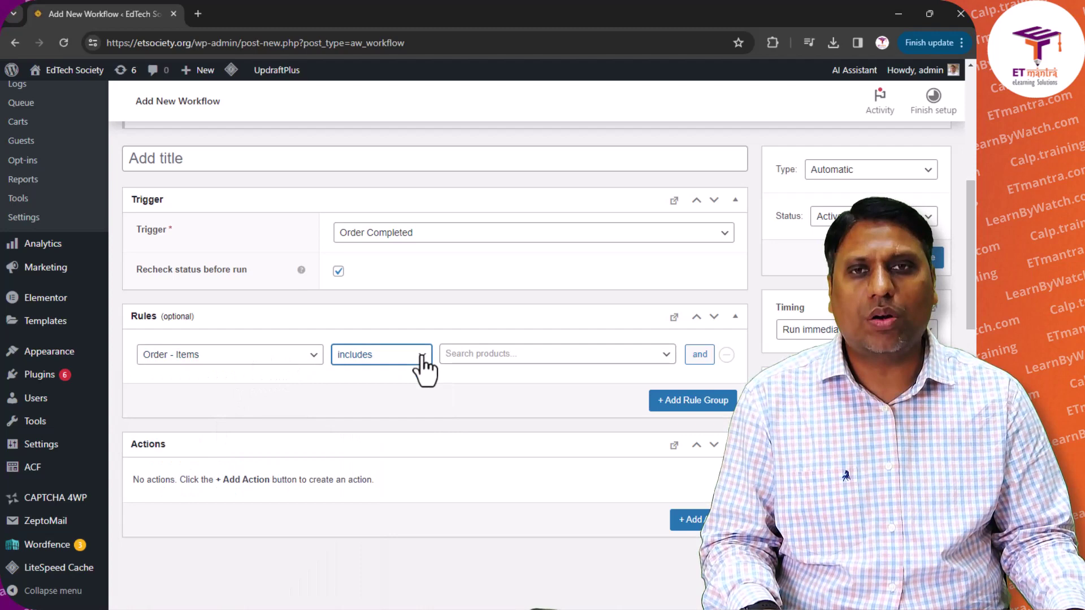
{"action": "left_click", "coordinate": [516, 356]}
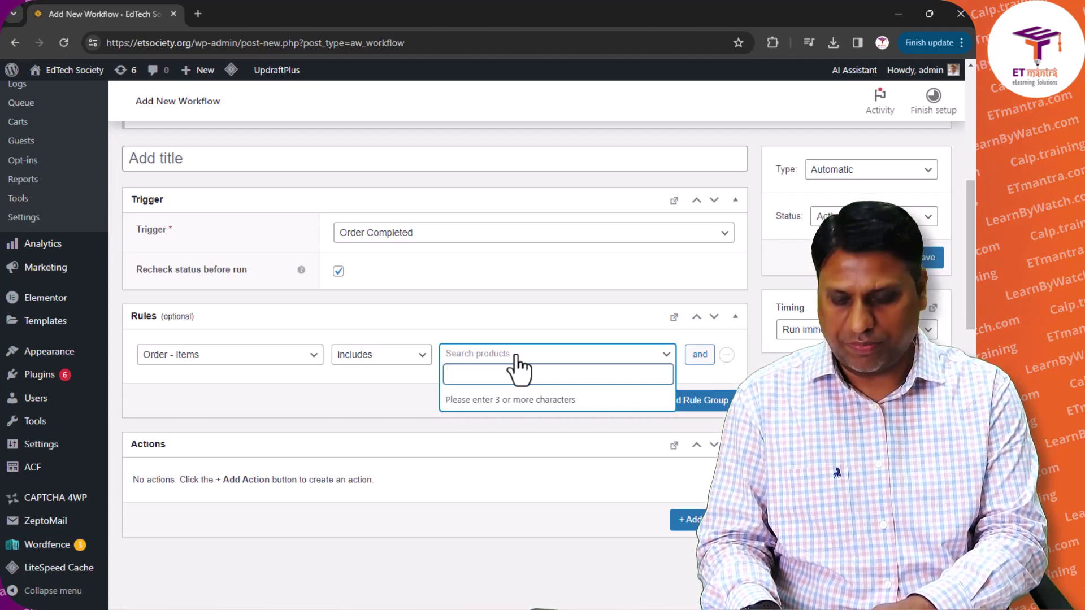
{"action": "type", "text": "indu"}
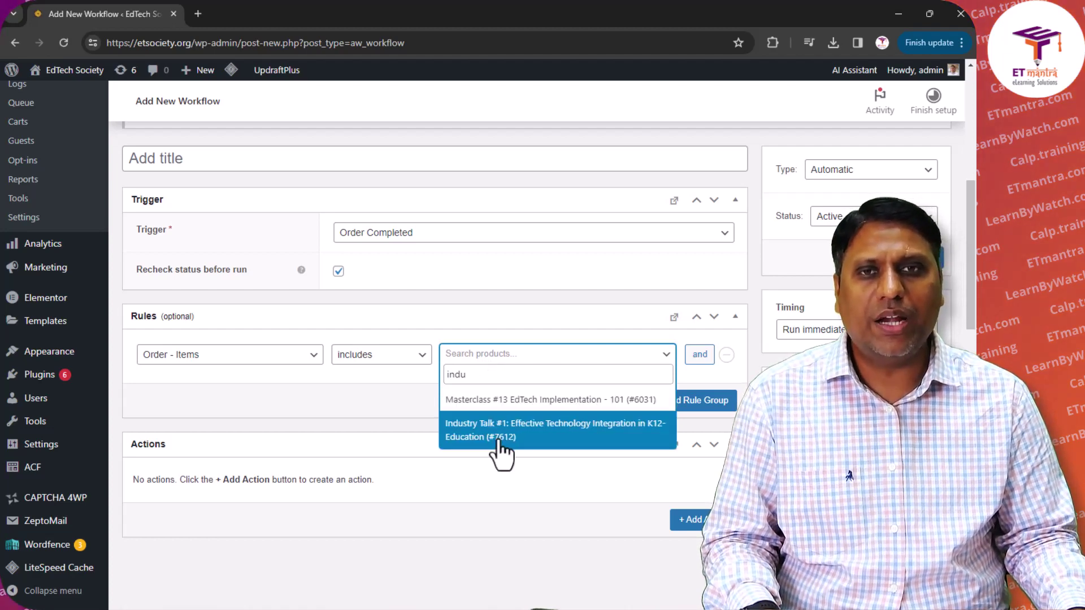
{"action": "left_click", "coordinate": [558, 432]}
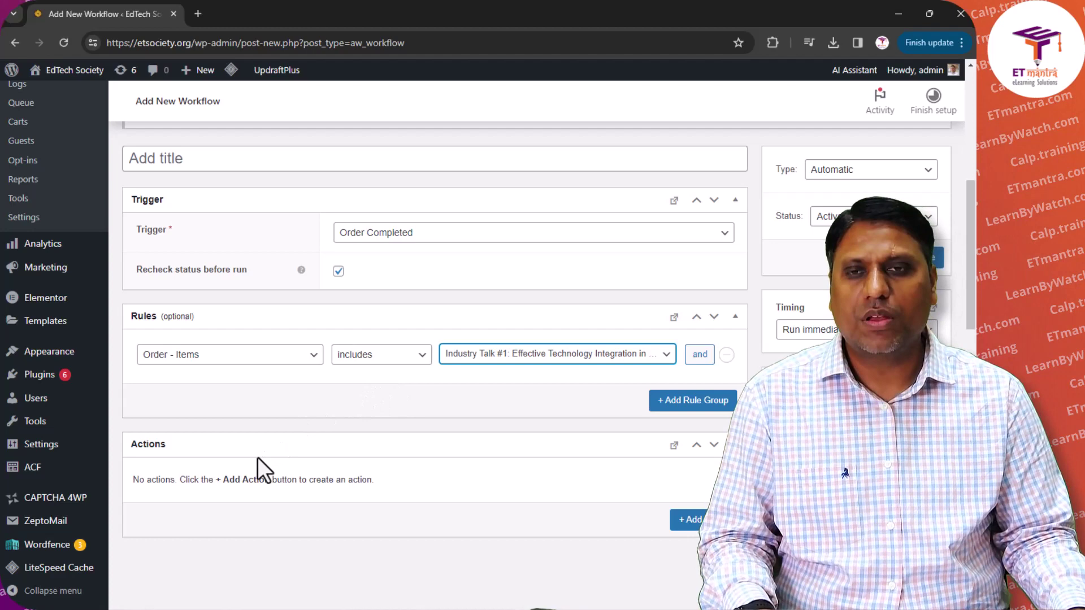
{"action": "scroll", "coordinate": [192, 486], "scroll_direction": "down", "scroll_amount": 1}
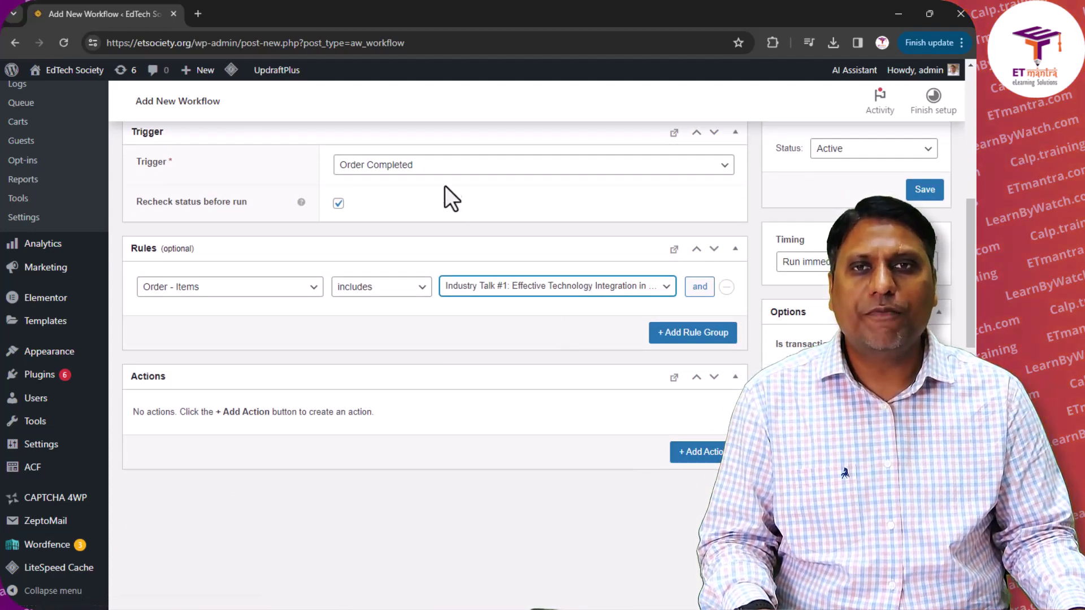
Step: Add a Send Email - Raw HTML action and focus its To field
{"action": "left_click", "coordinate": [694, 456]}
{"action": "scroll", "coordinate": [457, 433], "scroll_direction": "down", "scroll_amount": 3}
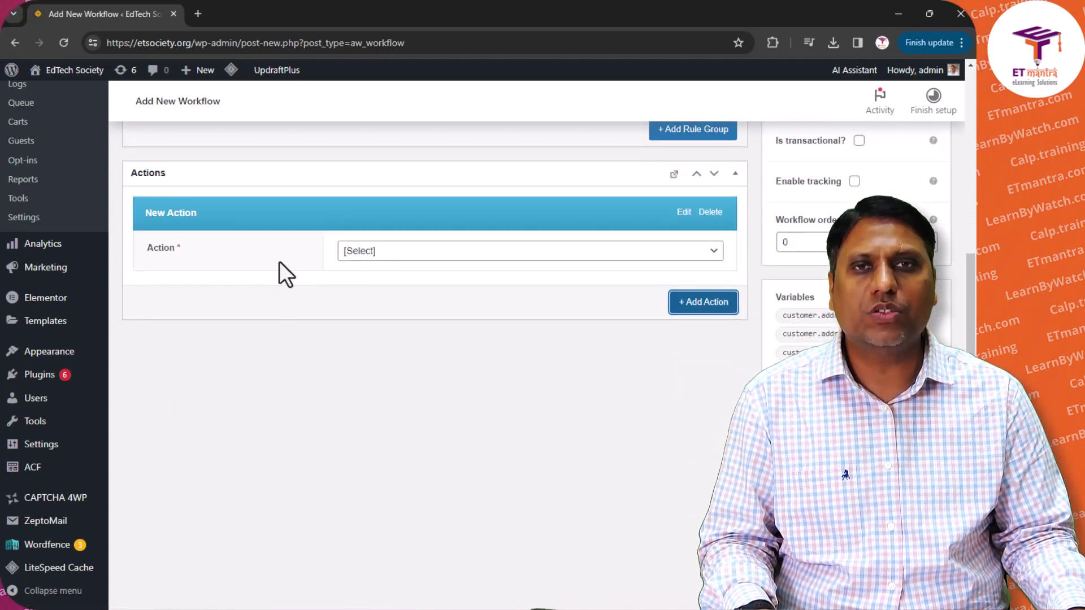
{"action": "left_click", "coordinate": [373, 254]}
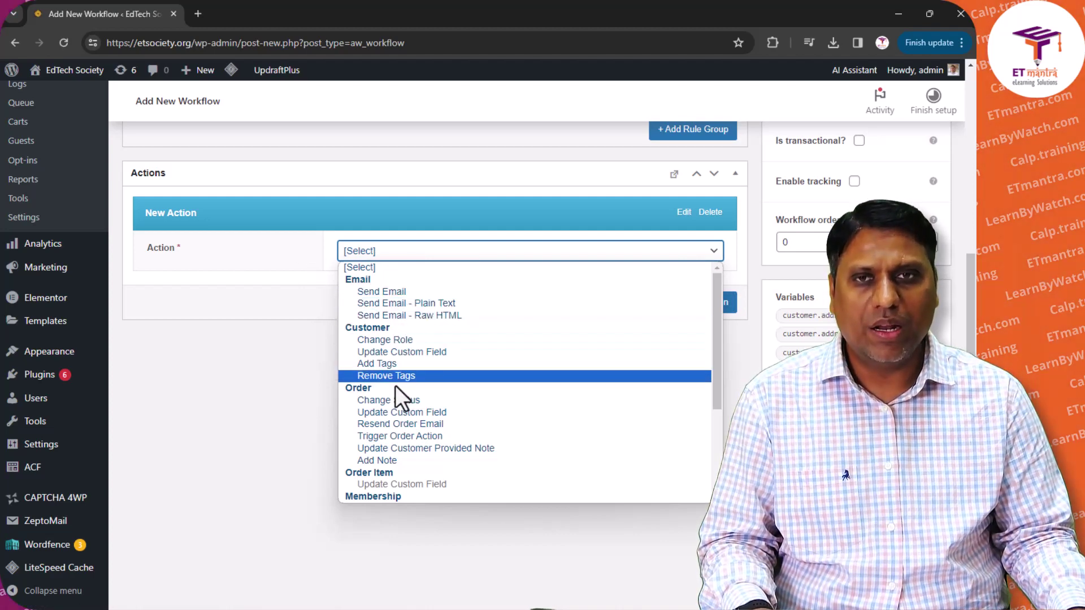
{"action": "scroll", "coordinate": [392, 437], "scroll_direction": "down", "scroll_amount": 3}
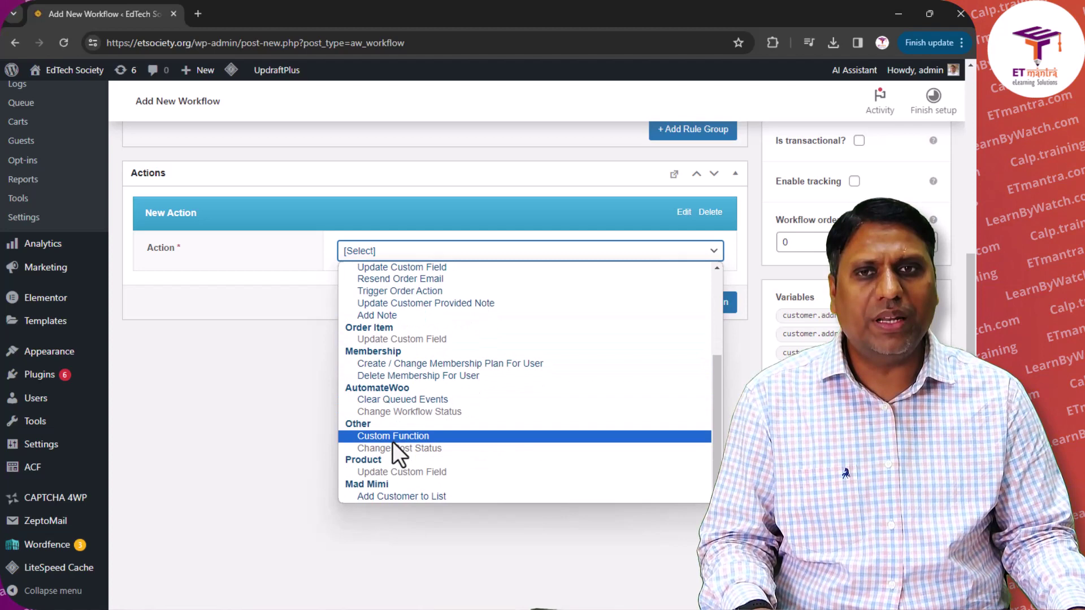
{"action": "scroll", "coordinate": [393, 442], "scroll_direction": "up", "scroll_amount": 3}
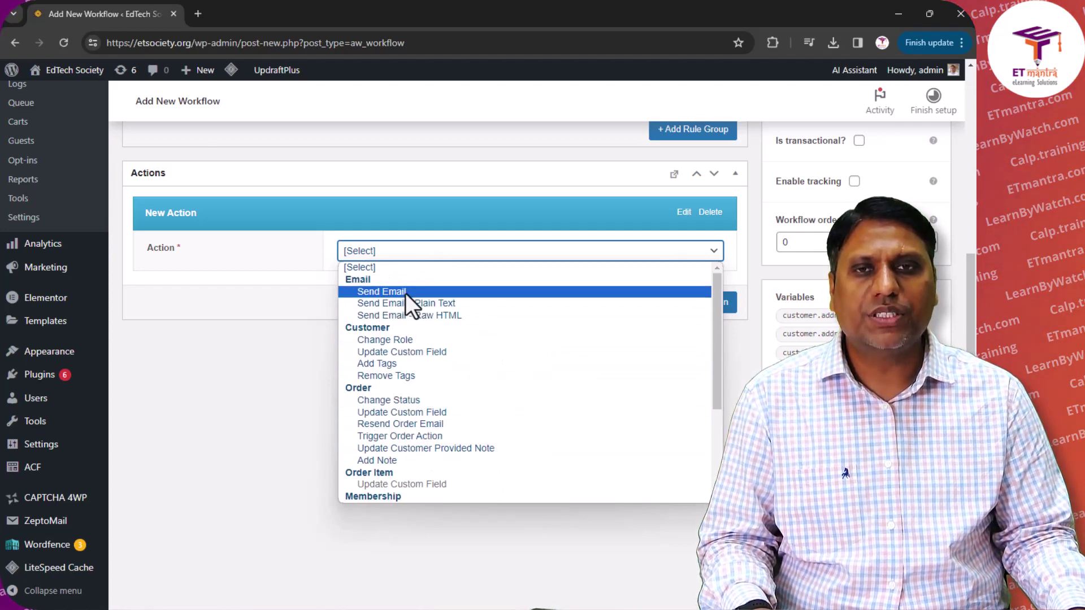
{"action": "left_click", "coordinate": [442, 315]}
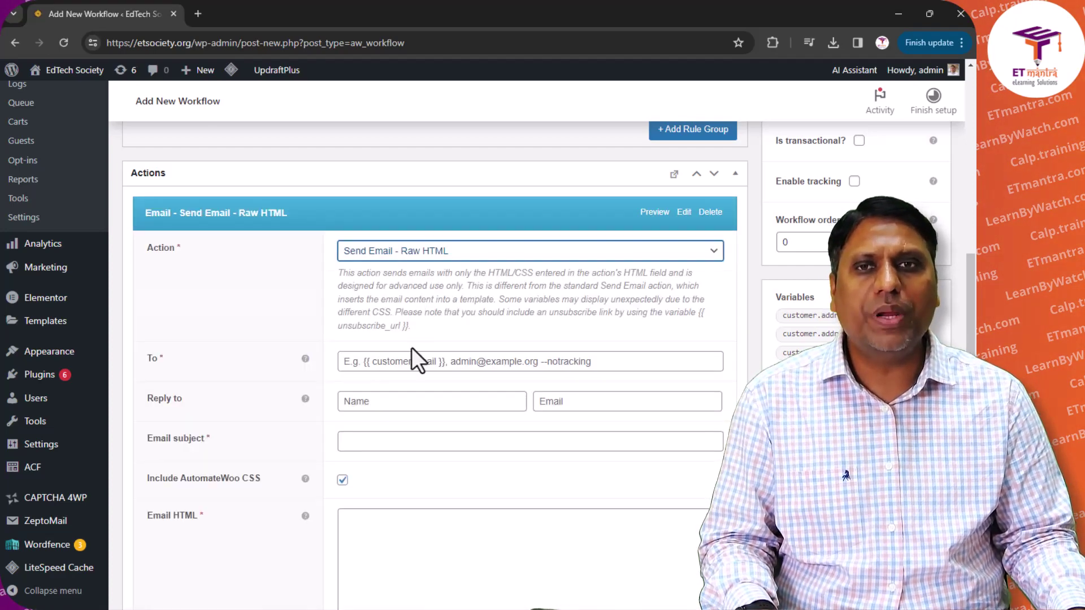
{"action": "scroll", "coordinate": [415, 311], "scroll_direction": "down", "scroll_amount": 1}
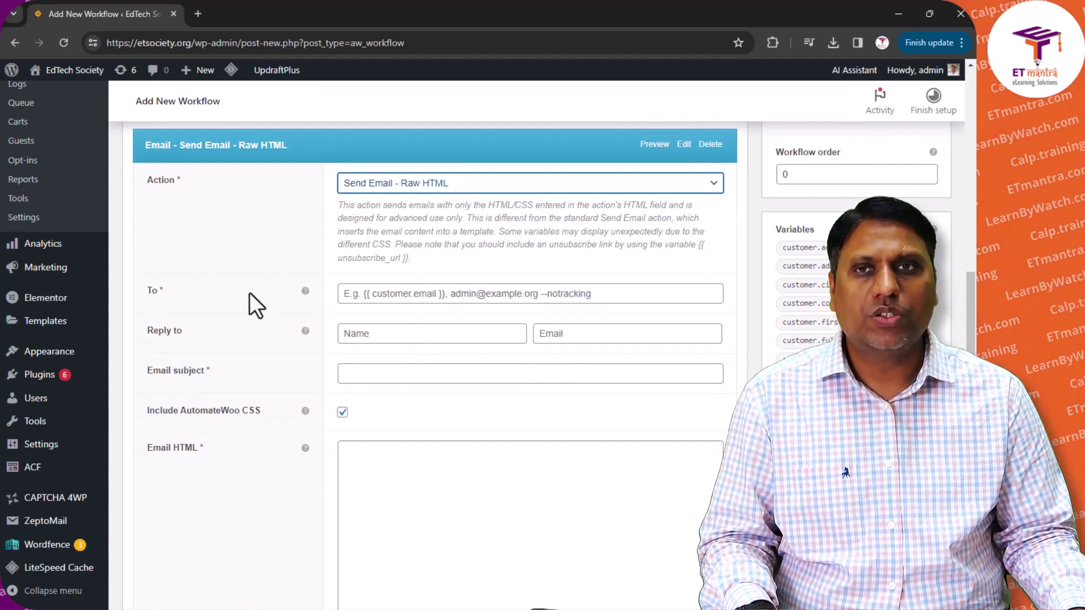
{"action": "scroll", "coordinate": [253, 308], "scroll_direction": "down", "scroll_amount": 1}
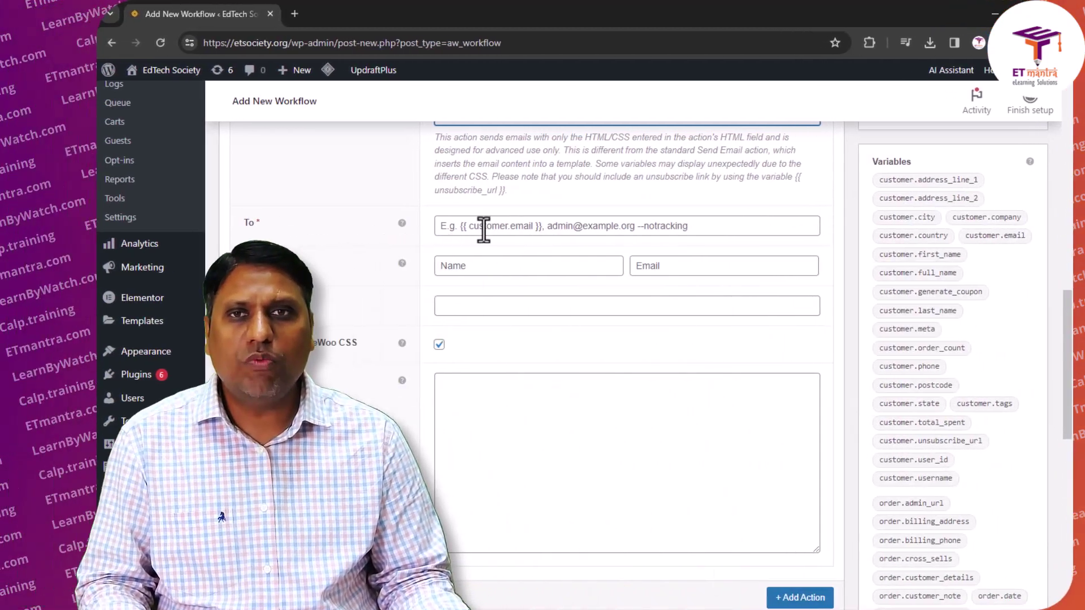
{"action": "left_click", "coordinate": [369, 226]}
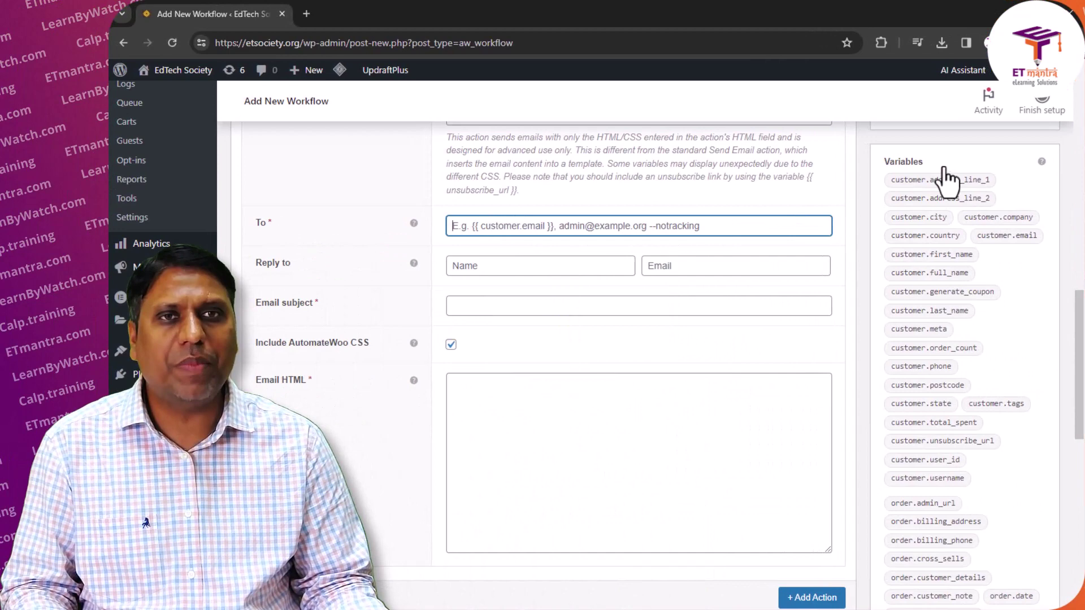
Step: Copy the {{ customer.email }} variable and paste it into the email's To field
{"action": "scroll", "coordinate": [978, 316], "scroll_direction": "down", "scroll_amount": 2}
{"action": "scroll", "coordinate": [975, 368], "scroll_direction": "down", "scroll_amount": 4}
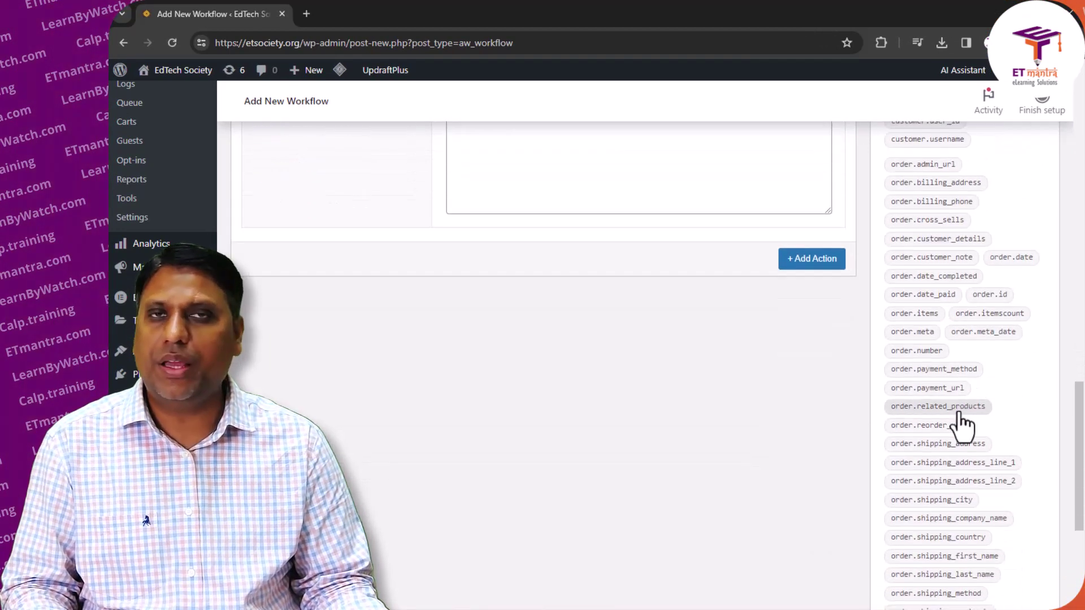
{"action": "scroll", "coordinate": [956, 441], "scroll_direction": "up", "scroll_amount": 2}
{"action": "scroll", "coordinate": [953, 429], "scroll_direction": "up", "scroll_amount": 6}
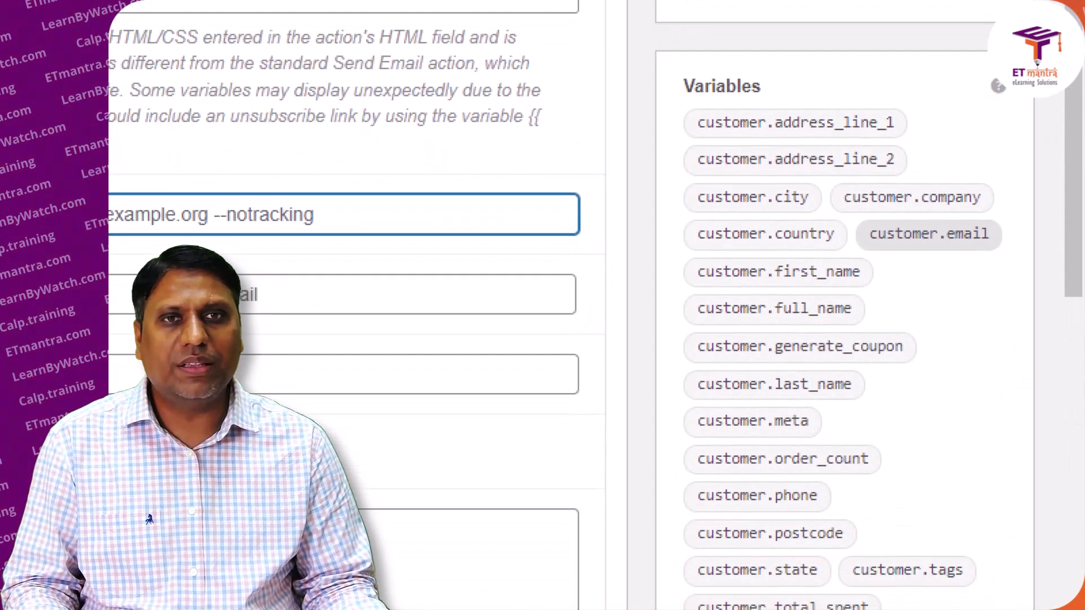
{"action": "mouse_move", "coordinate": [855, 228]}
{"action": "left_mouse_down"}
{"action": "mouse_move", "coordinate": [901, 249]}
{"action": "mouse_move", "coordinate": [1037, 226]}
{"action": "mouse_move", "coordinate": [851, 215]}
{"action": "left_mouse_up"}
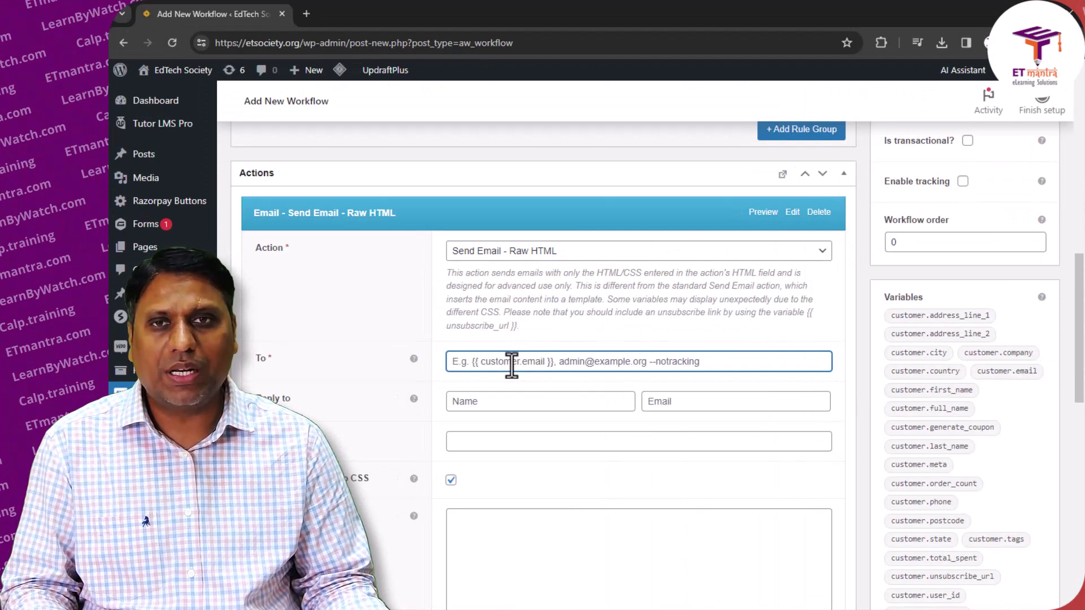
{"action": "left_click", "coordinate": [997, 371]}
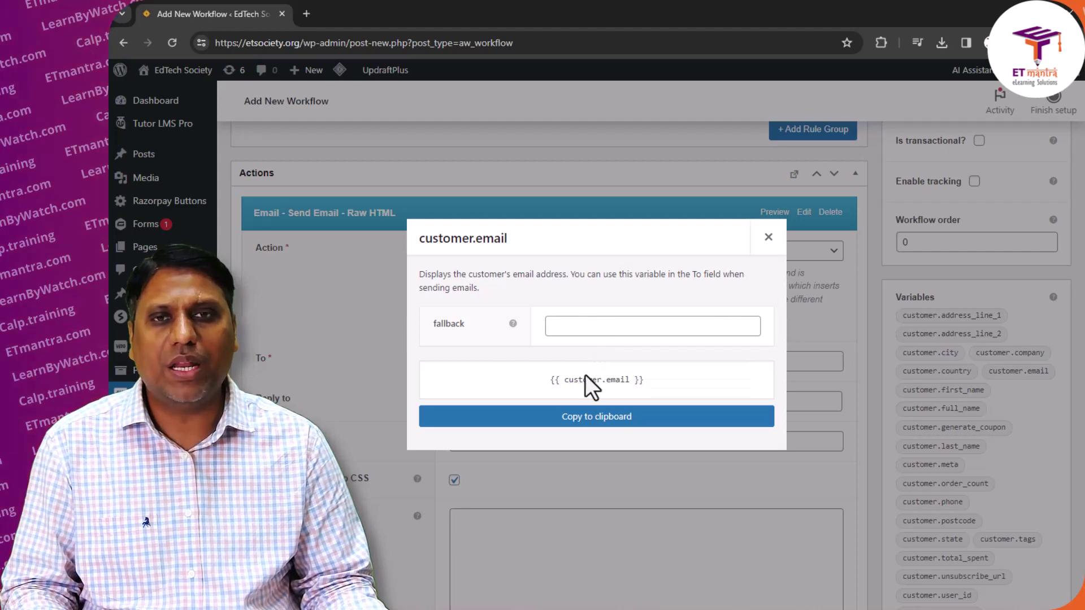
{"action": "left_click", "coordinate": [683, 385]}
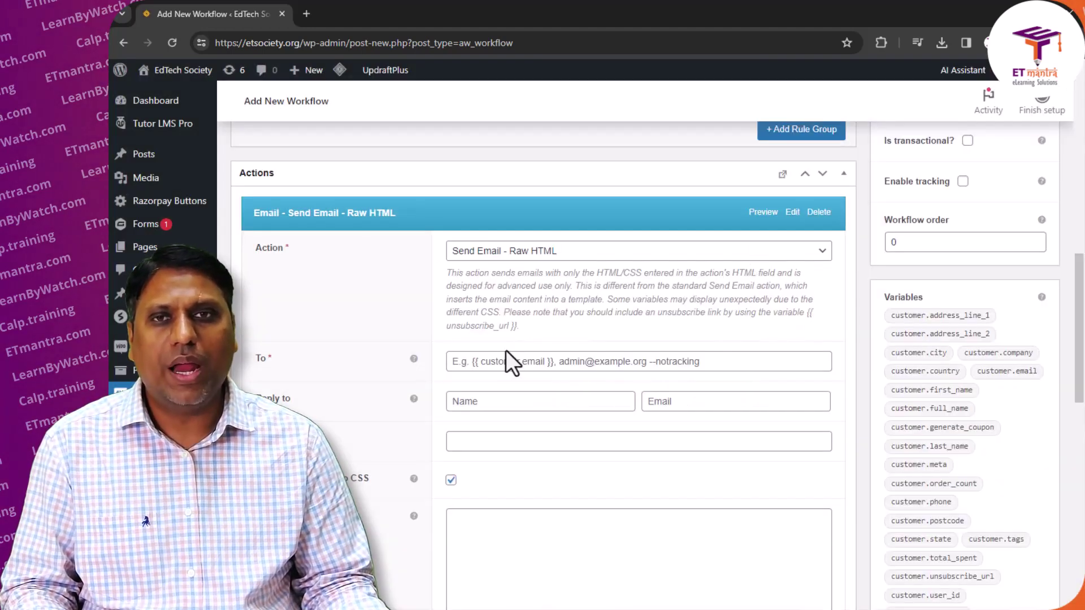
{"action": "left_click", "coordinate": [477, 360]}
{"action": "right_click", "coordinate": [476, 364]}
{"action": "left_click", "coordinate": [514, 212]}
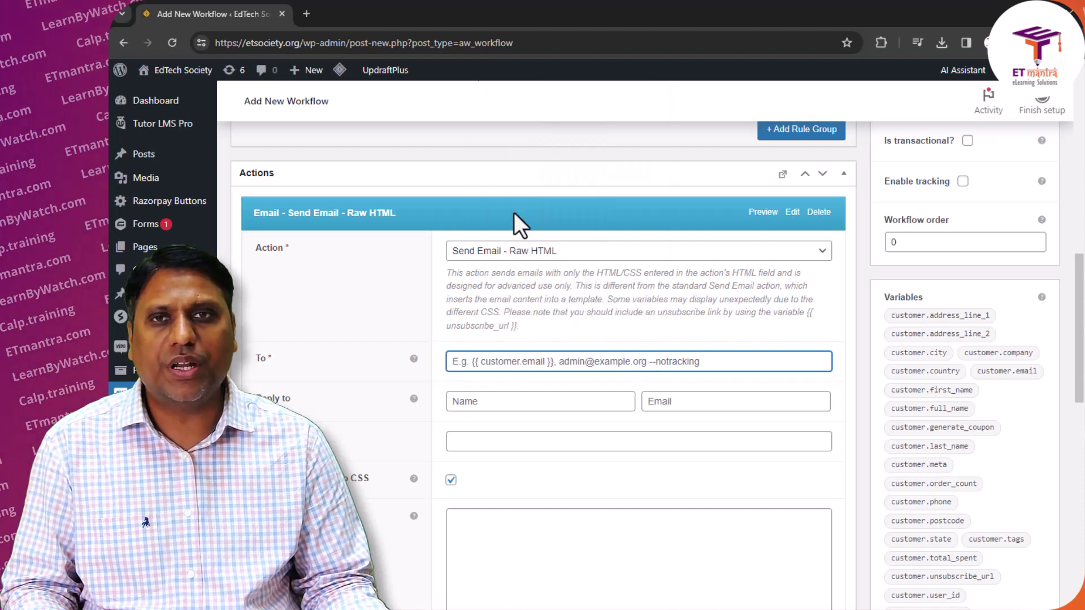
Step: Try the reply-to name and address, then clear both so they stay empty
{"action": "scroll", "coordinate": [497, 390], "scroll_direction": "down", "scroll_amount": 1}
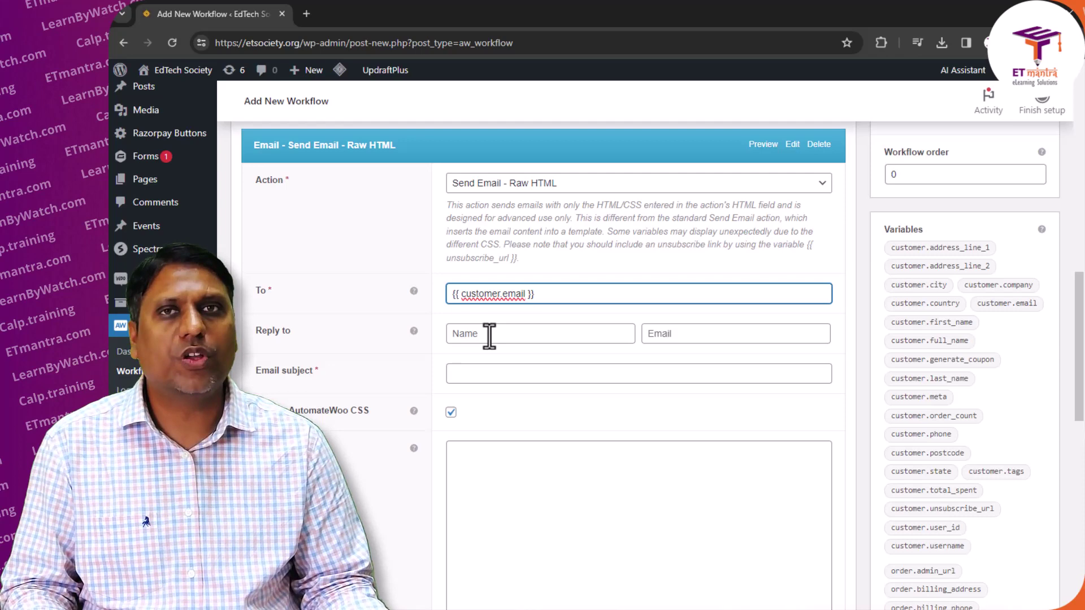
{"action": "left_click", "coordinate": [480, 337]}
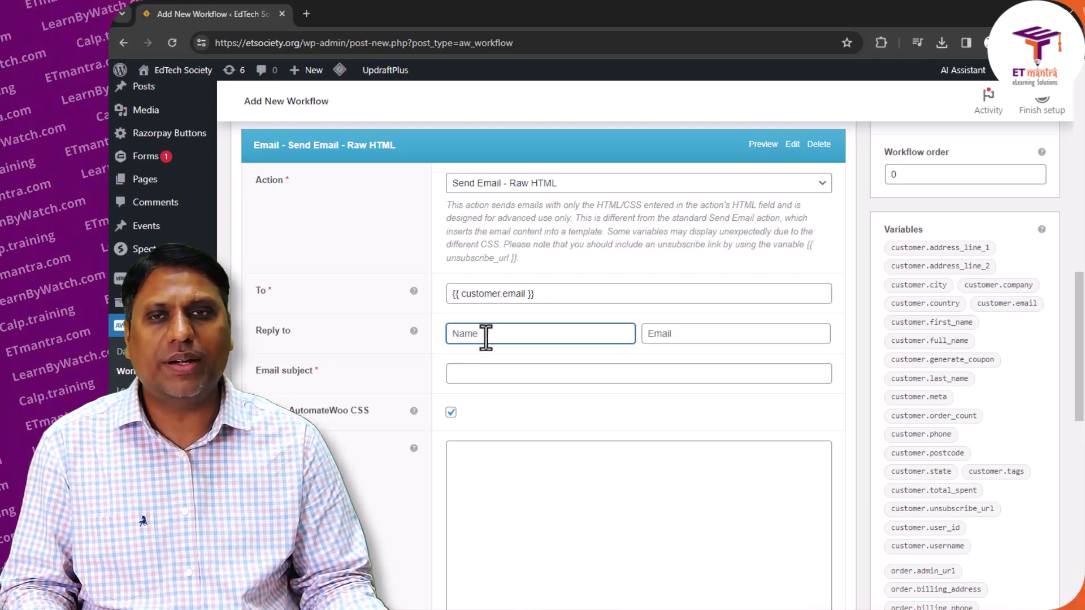
{"action": "type", "text": "ETsociety"}
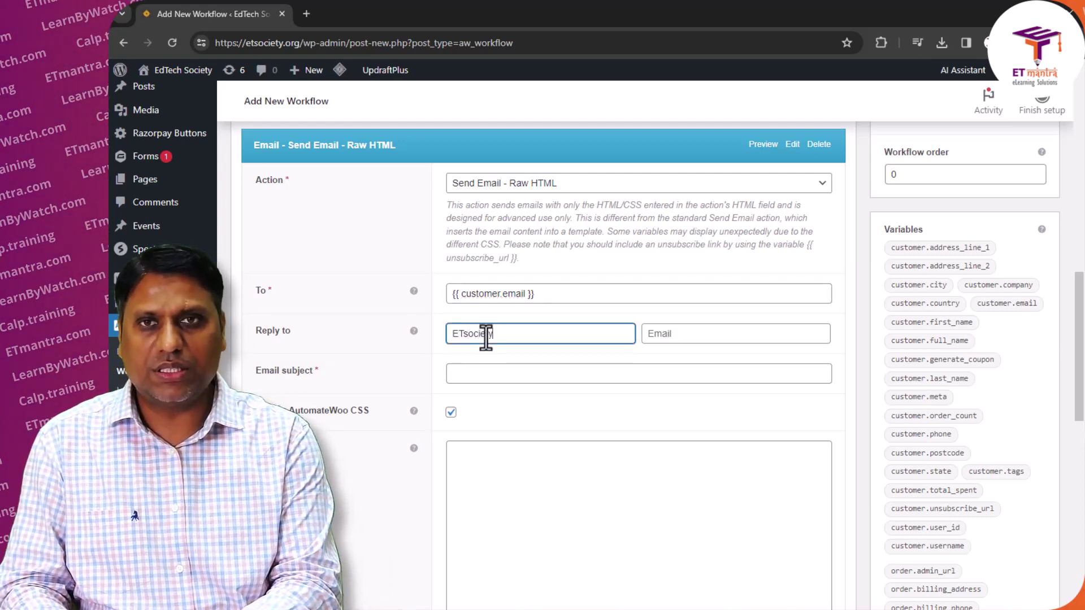
{"action": "key", "text": "Tab"}
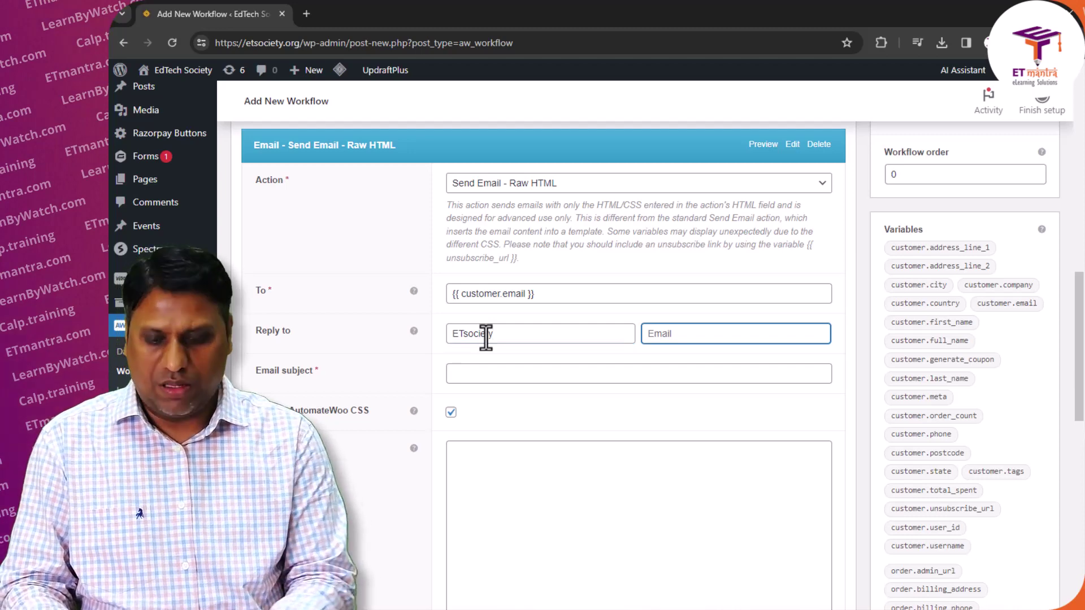
{"action": "type", "text": "info@"}
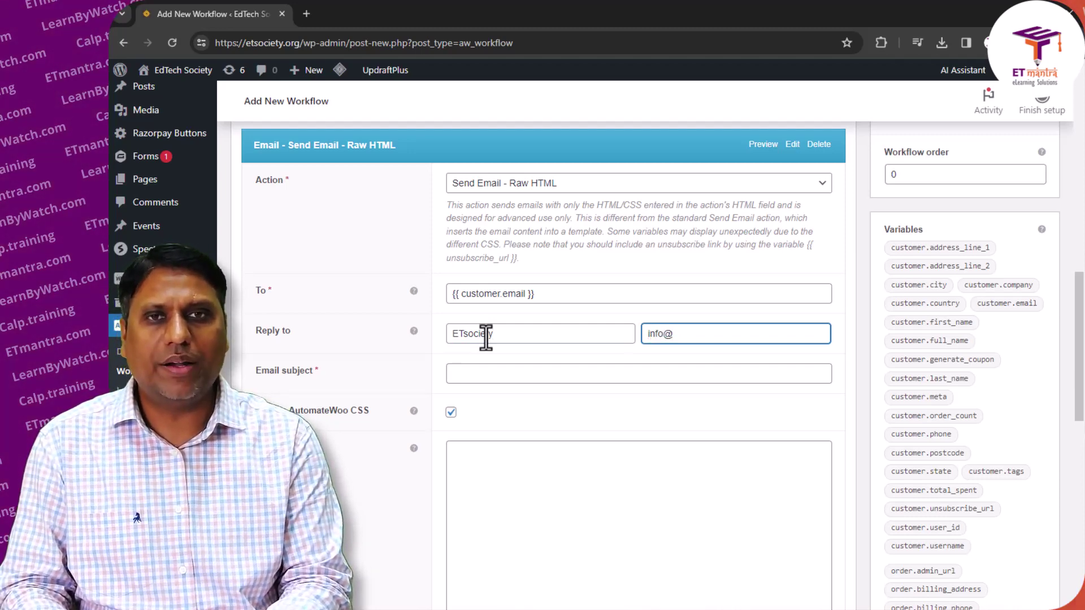
{"action": "key", "text": "BackSpace"}
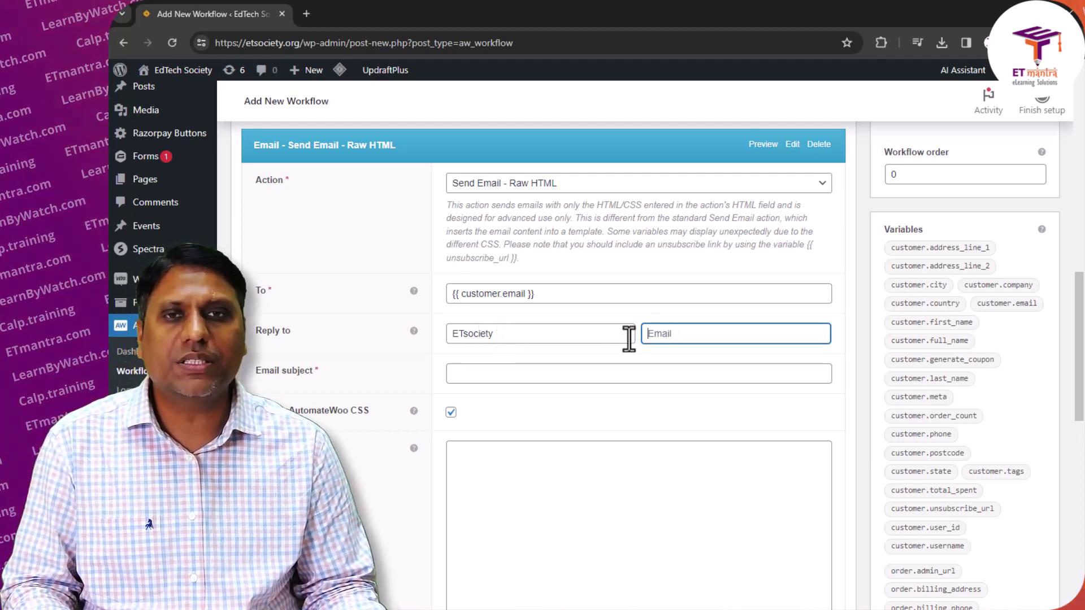
{"action": "left_click", "coordinate": [548, 334]}
{"action": "double_click", "coordinate": [547, 334]}
{"action": "key", "text": "BackSpace"}
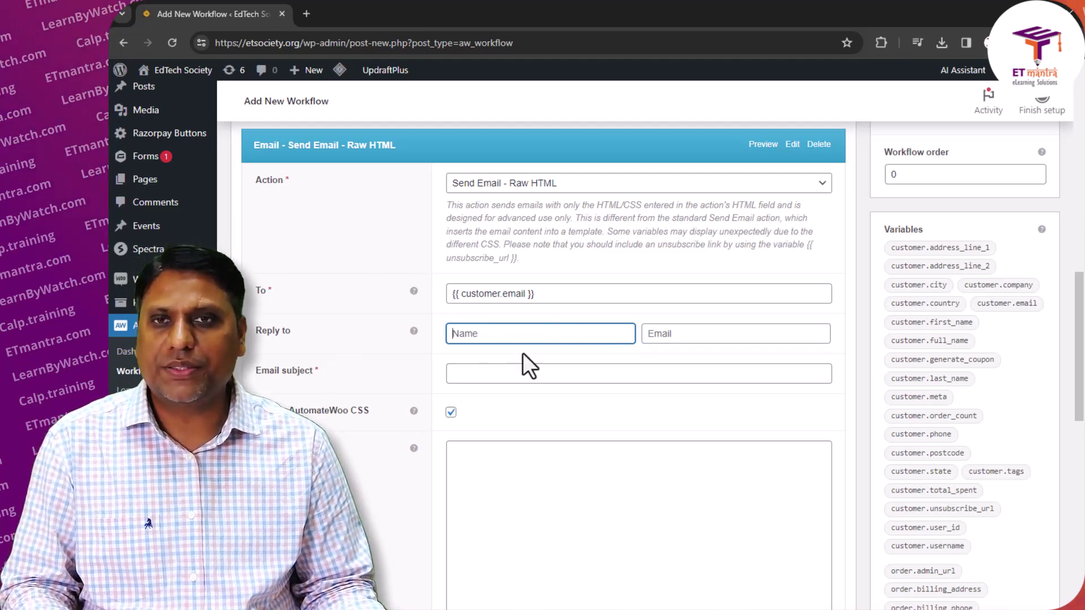
Step: Start entering 'Email subject' as the email subject
{"action": "left_click", "coordinate": [492, 377]}
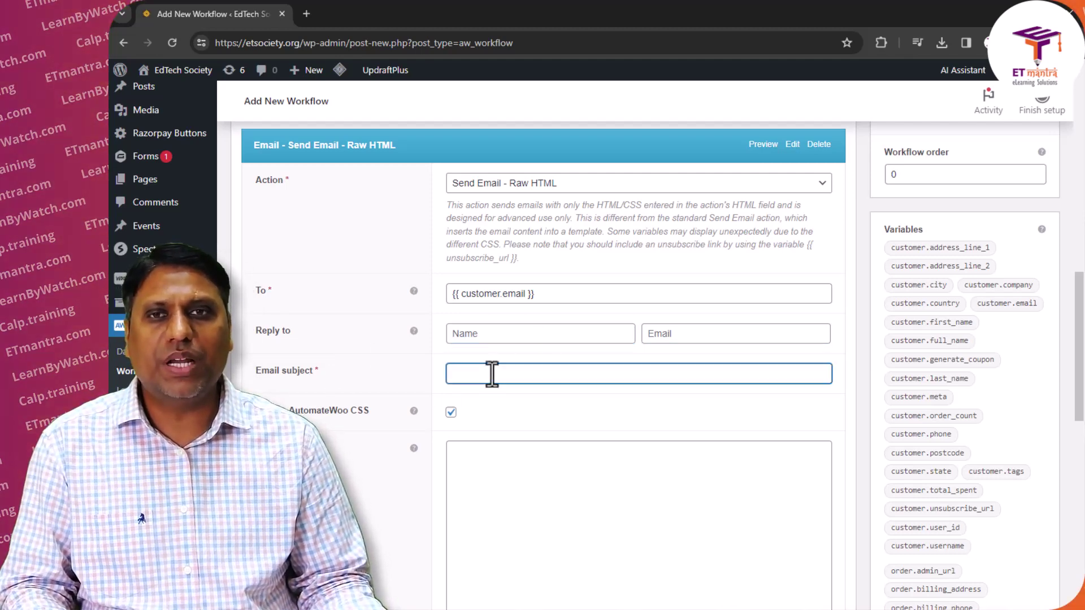
{"action": "type", "text": "Email subject"}
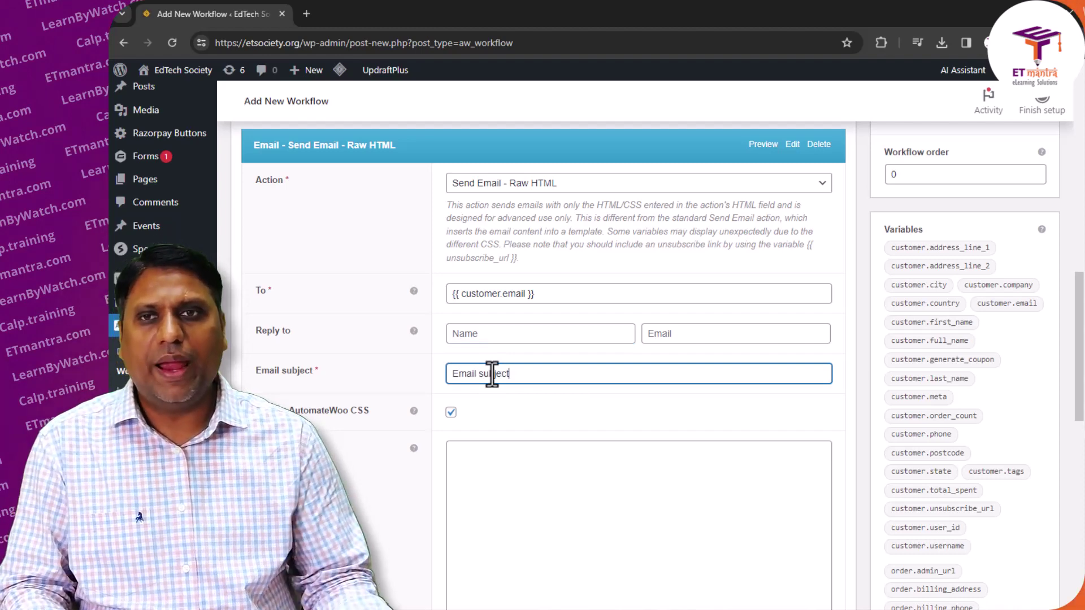
{"action": "scroll", "coordinate": [521, 443], "scroll_direction": "down", "scroll_amount": 4}
Step: Paste {{ customer.full_name }} after 'Hello' and add a <p>Write my message.</p> paragraph
{"action": "left_click", "coordinate": [513, 302]}
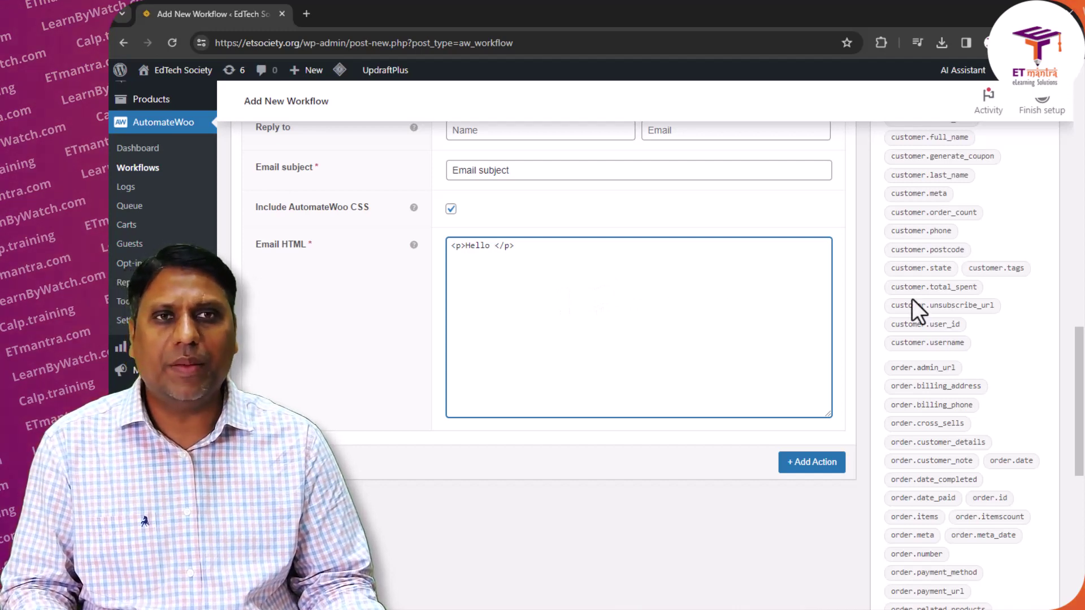
{"action": "scroll", "coordinate": [988, 237], "scroll_direction": "up", "scroll_amount": 2}
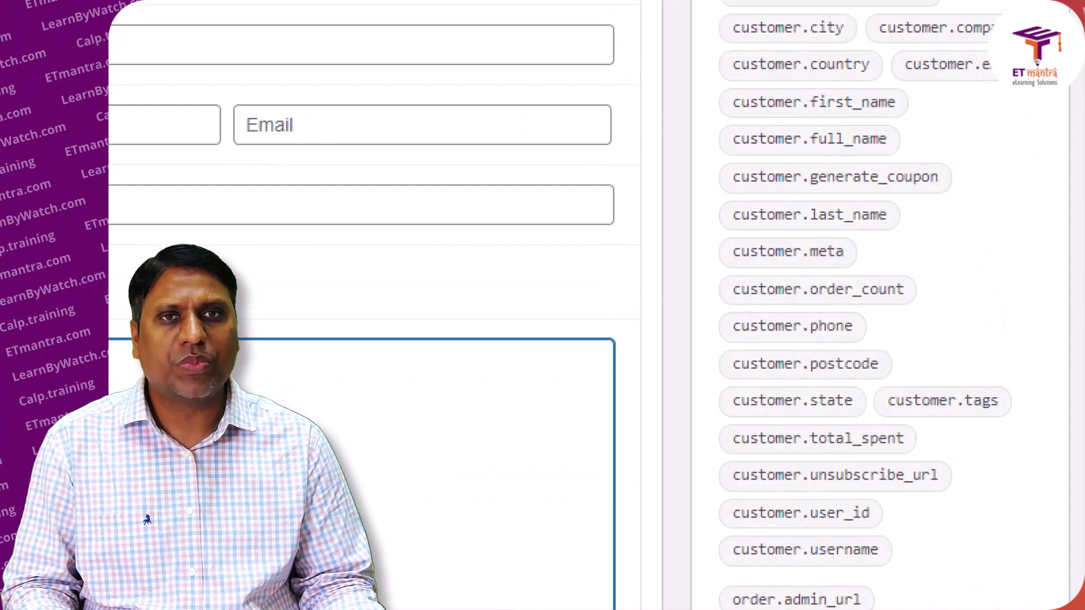
{"action": "left_click_drag", "start_coordinate": [902, 123], "coordinate": [706, 126]}
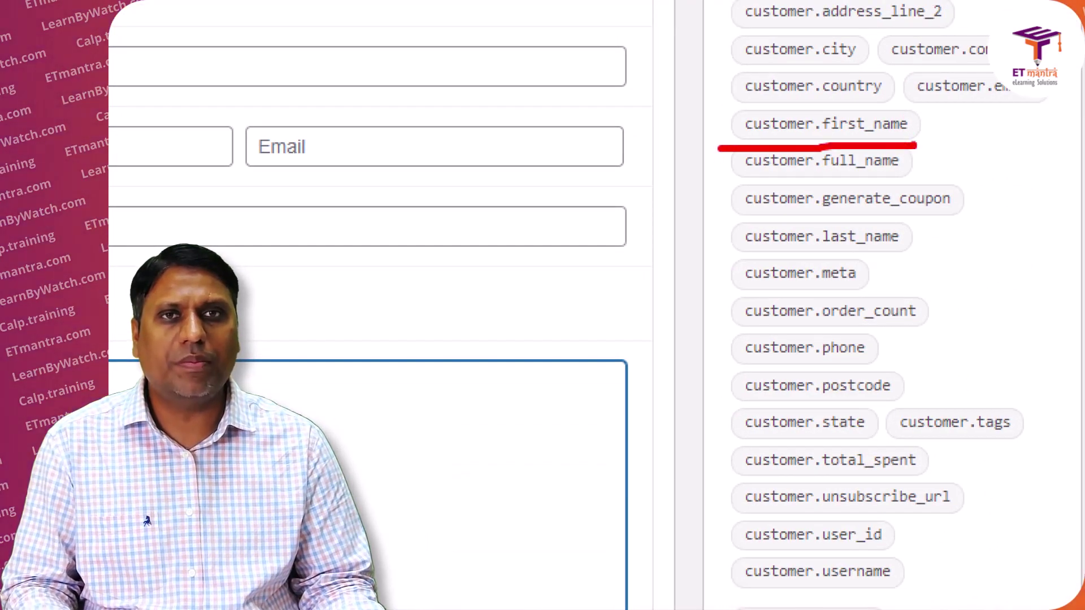
{"action": "left_click_drag", "start_coordinate": [719, 173], "coordinate": [944, 173]}
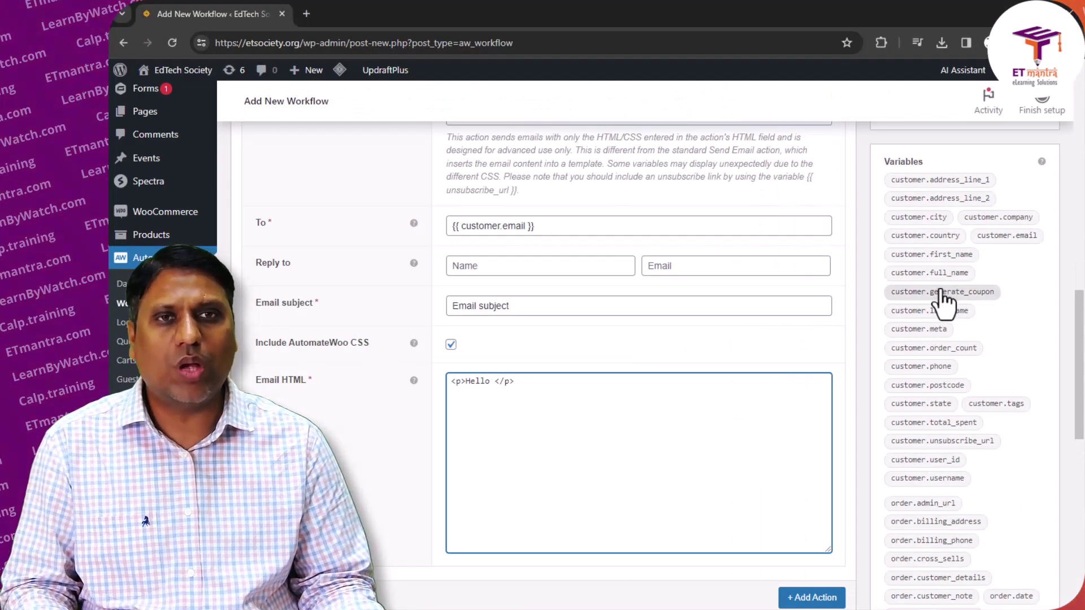
{"action": "left_click", "coordinate": [941, 292]}
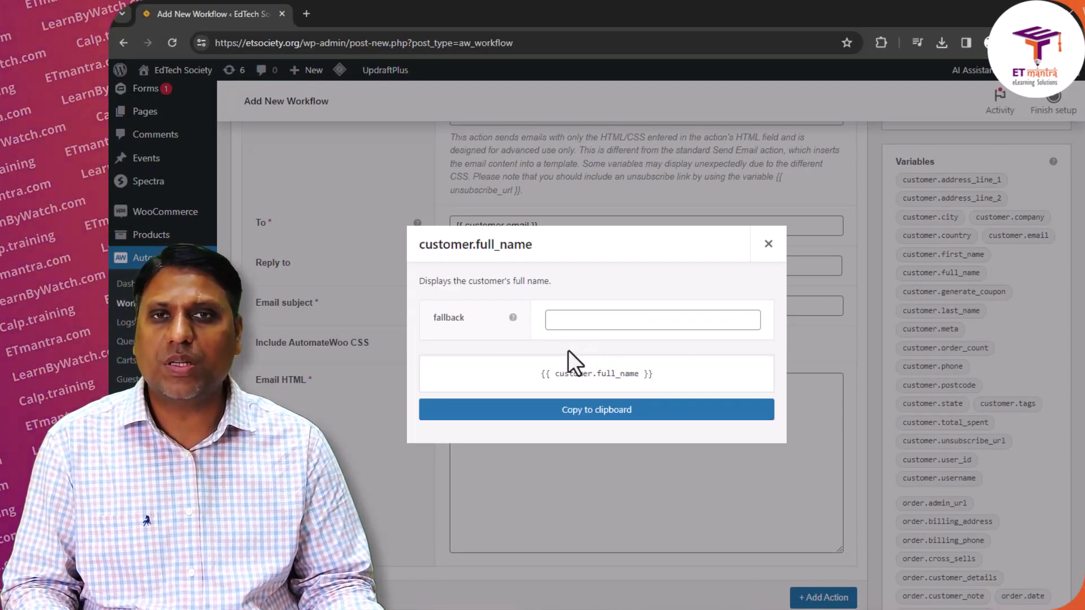
{"action": "left_click", "coordinate": [596, 413]}
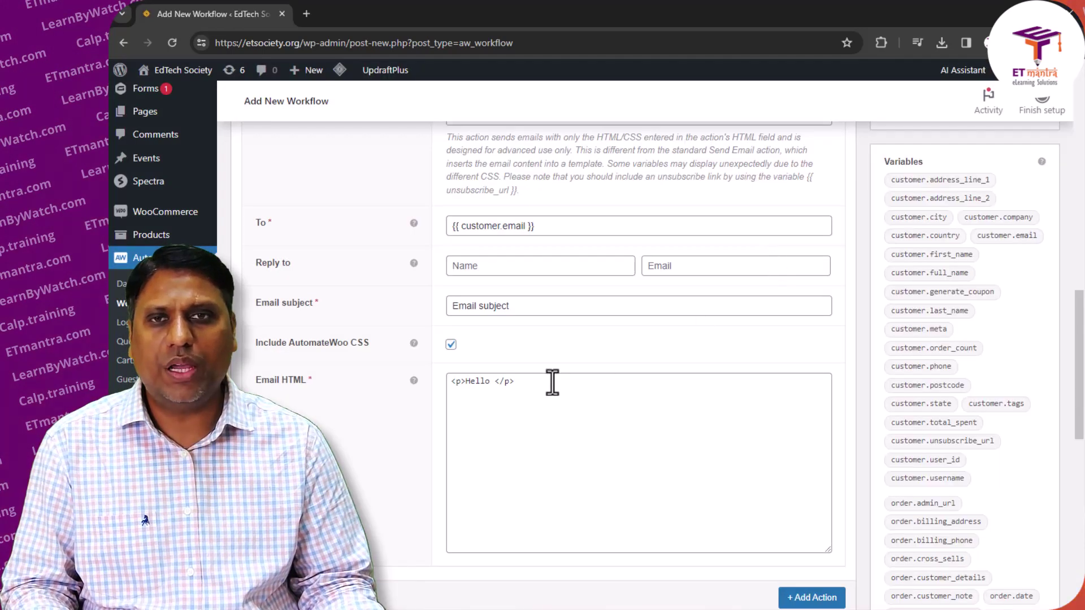
{"action": "left_click", "coordinate": [496, 382]}
{"action": "type", "text": "{{ customer.full_name }}"}
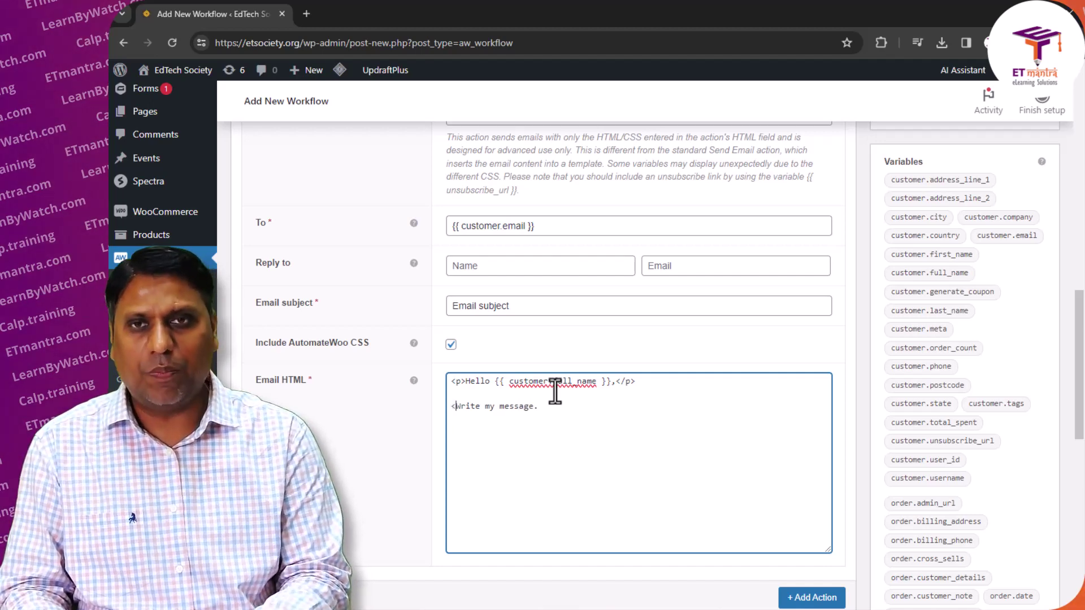
{"action": "type", "text": "p>"}
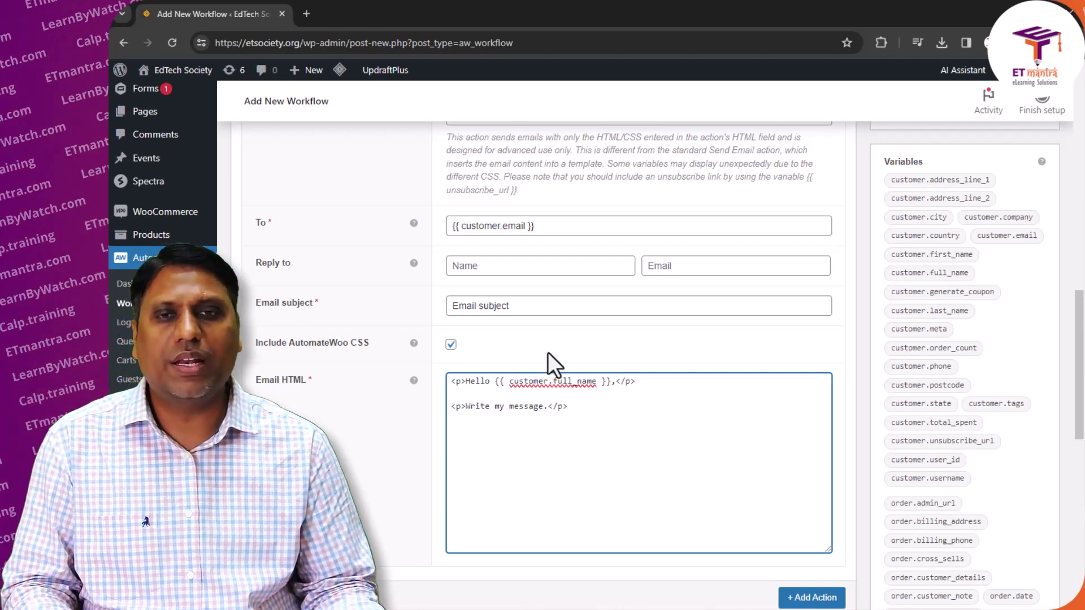
{"action": "scroll", "coordinate": [608, 376], "scroll_direction": "down", "scroll_amount": 3}
{"action": "scroll", "coordinate": [653, 350], "scroll_direction": "up", "scroll_amount": 7}
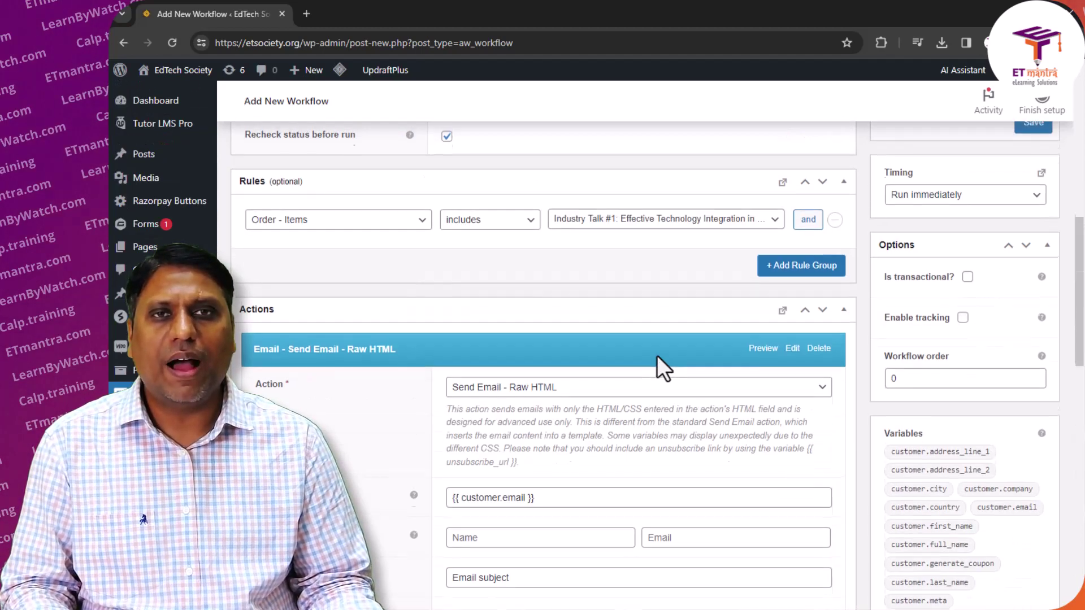
{"action": "scroll", "coordinate": [657, 355], "scroll_direction": "up", "scroll_amount": 5}
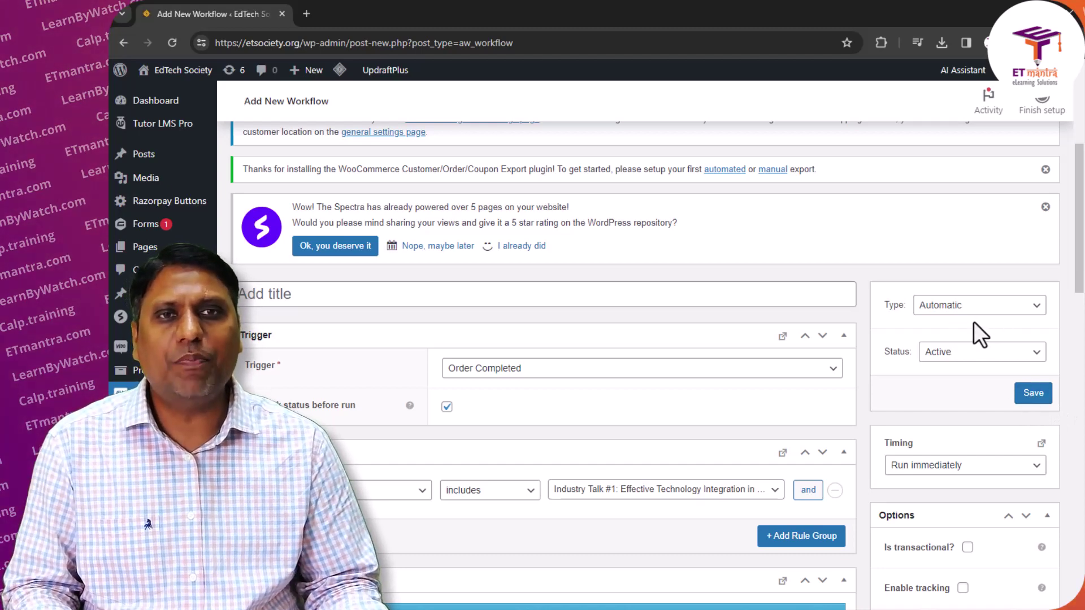
{"action": "left_click", "coordinate": [304, 294]}
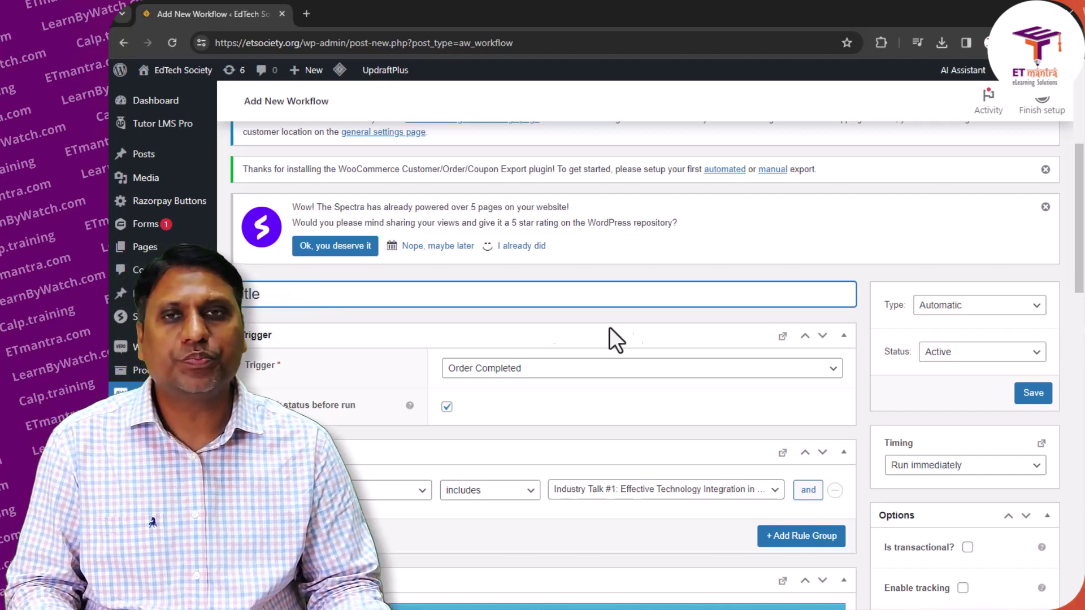
{"action": "left_click", "coordinate": [1029, 308]}
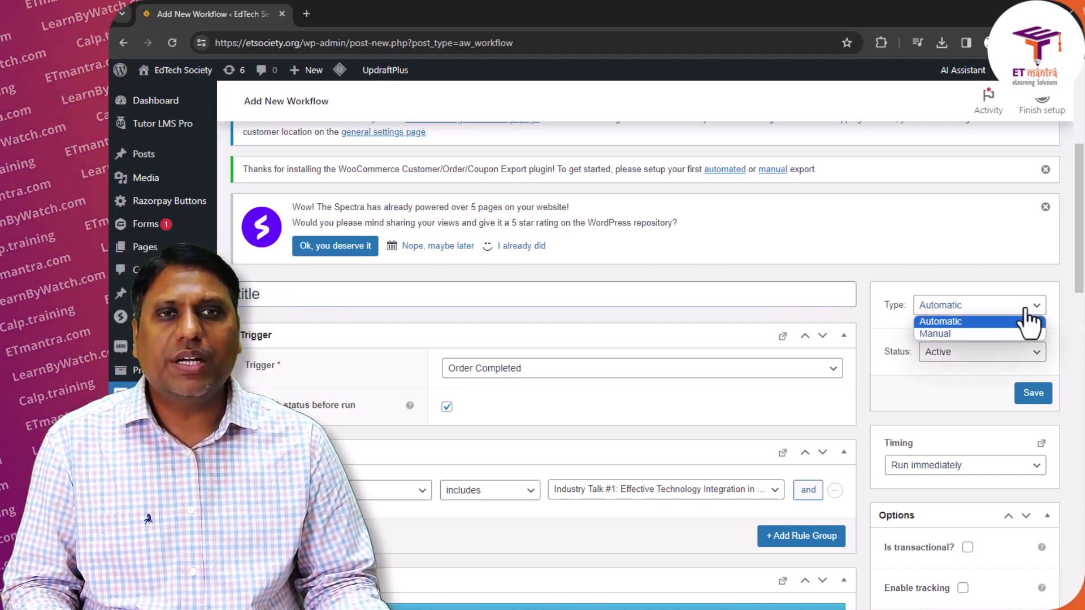
{"action": "left_click", "coordinate": [976, 324]}
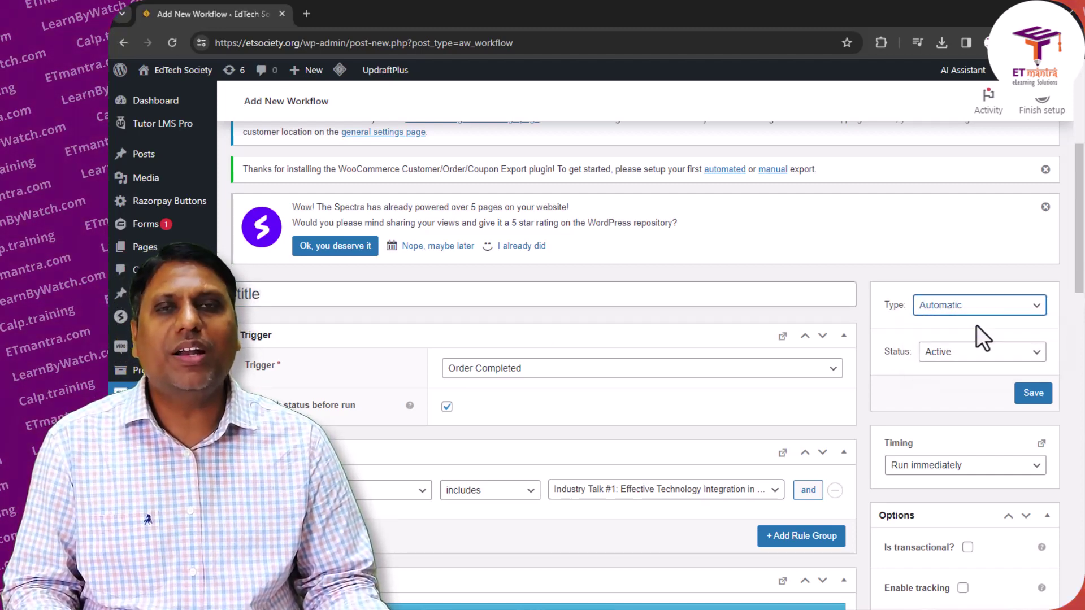
{"action": "left_click", "coordinate": [989, 357]}
{"action": "left_click", "coordinate": [989, 365]}
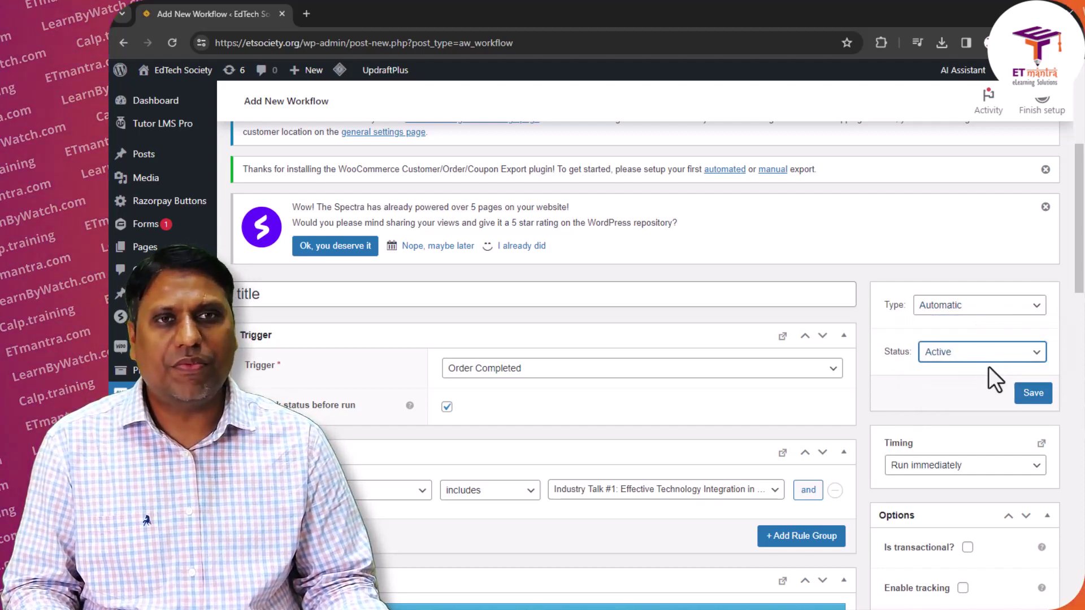
{"action": "scroll", "coordinate": [993, 420], "scroll_direction": "down", "scroll_amount": 3}
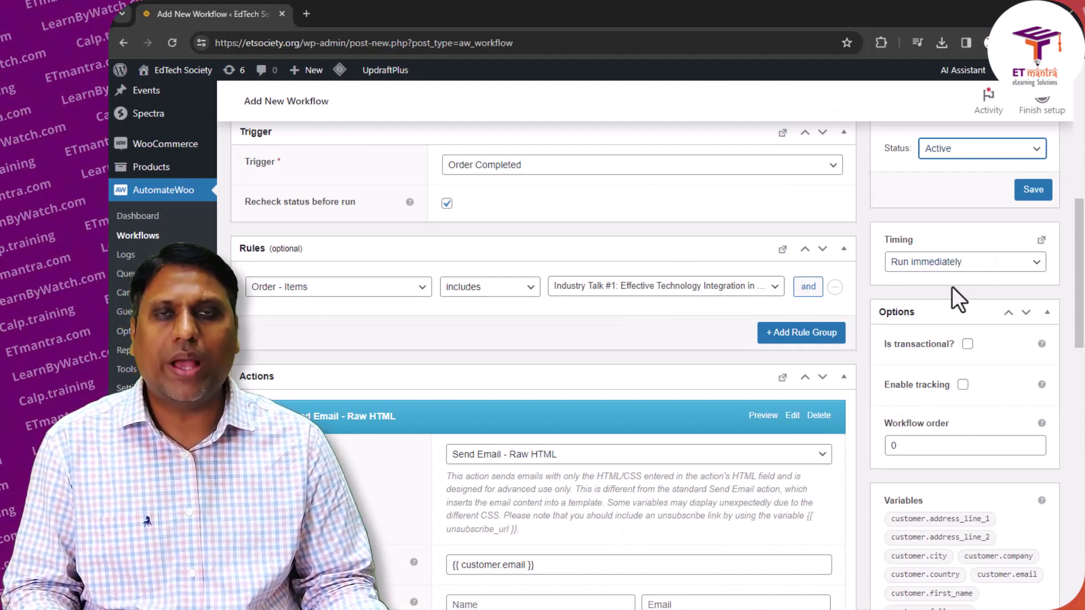
Step: Switch the workflow timing from Run immediately to Delayed
{"action": "scroll", "coordinate": [926, 296], "scroll_direction": "up", "scroll_amount": 3}
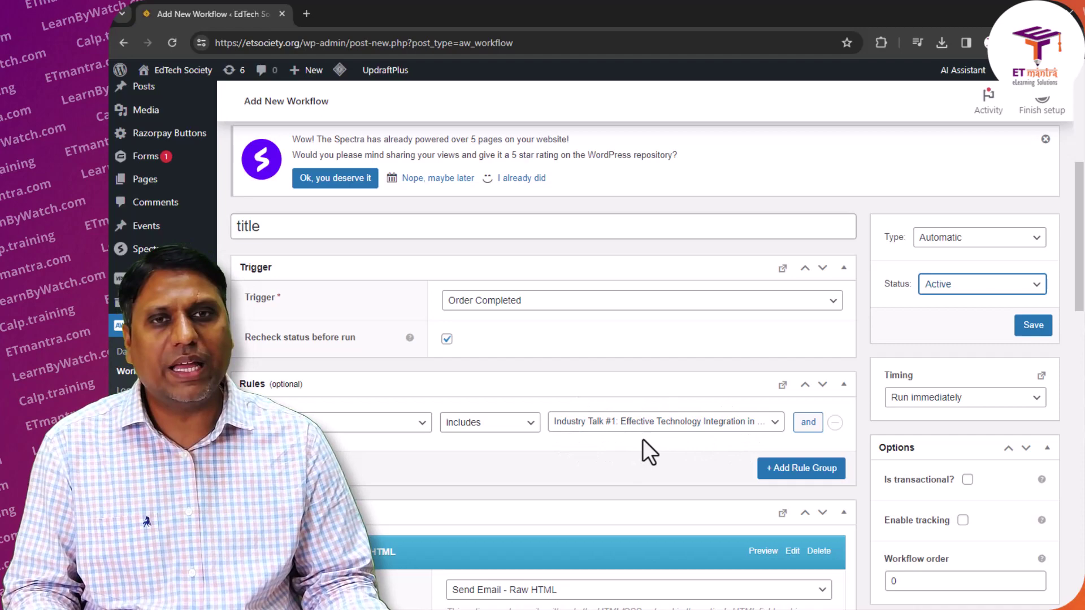
{"action": "scroll", "coordinate": [651, 432], "scroll_direction": "down", "scroll_amount": 5}
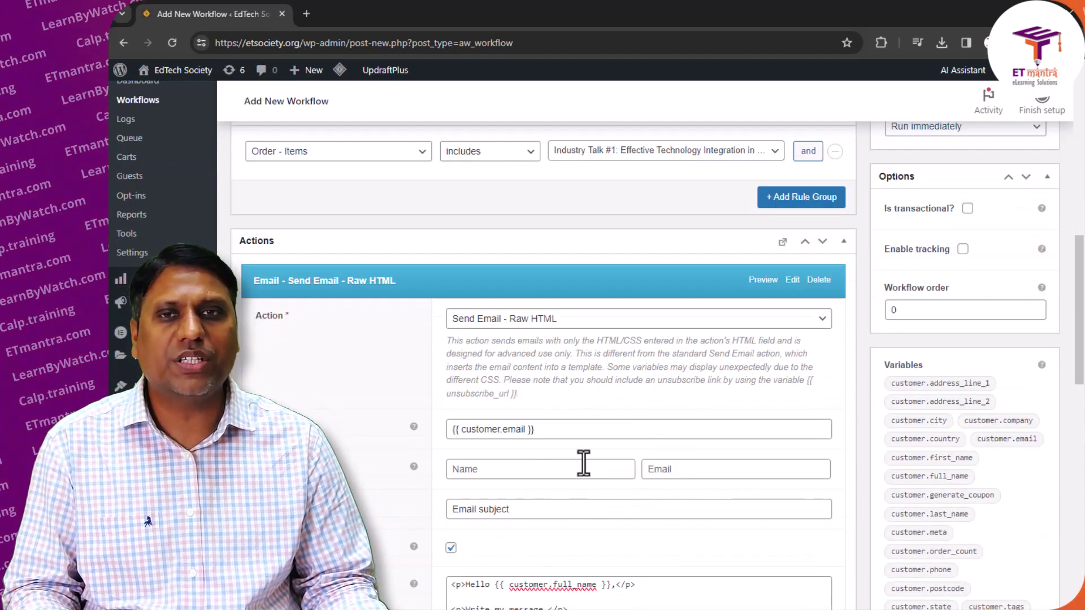
{"action": "scroll", "coordinate": [634, 445], "scroll_direction": "up", "scroll_amount": 6}
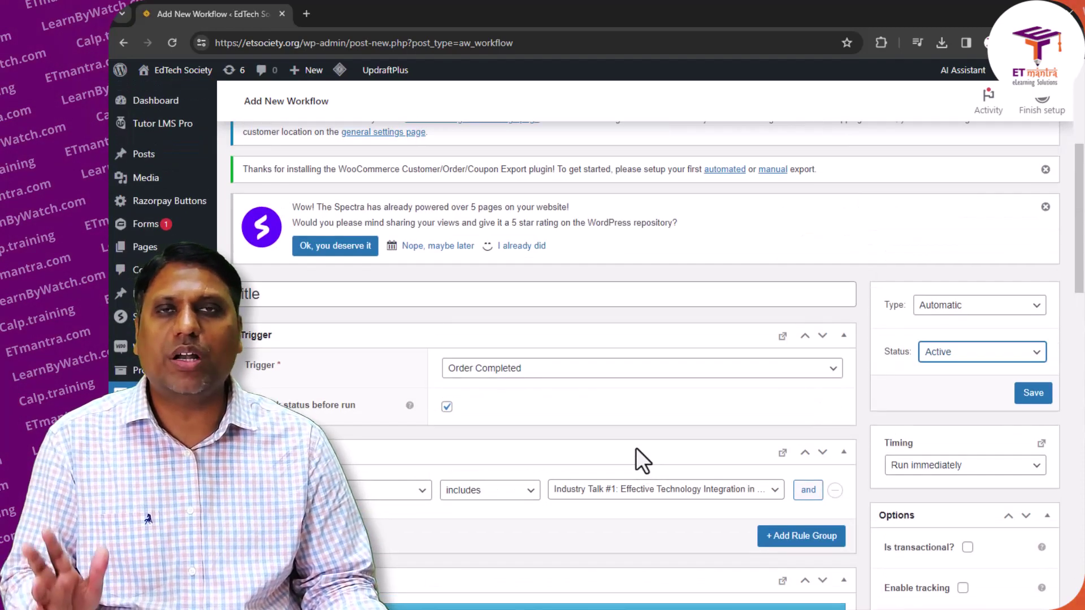
{"action": "scroll", "coordinate": [634, 443], "scroll_direction": "down", "scroll_amount": 2}
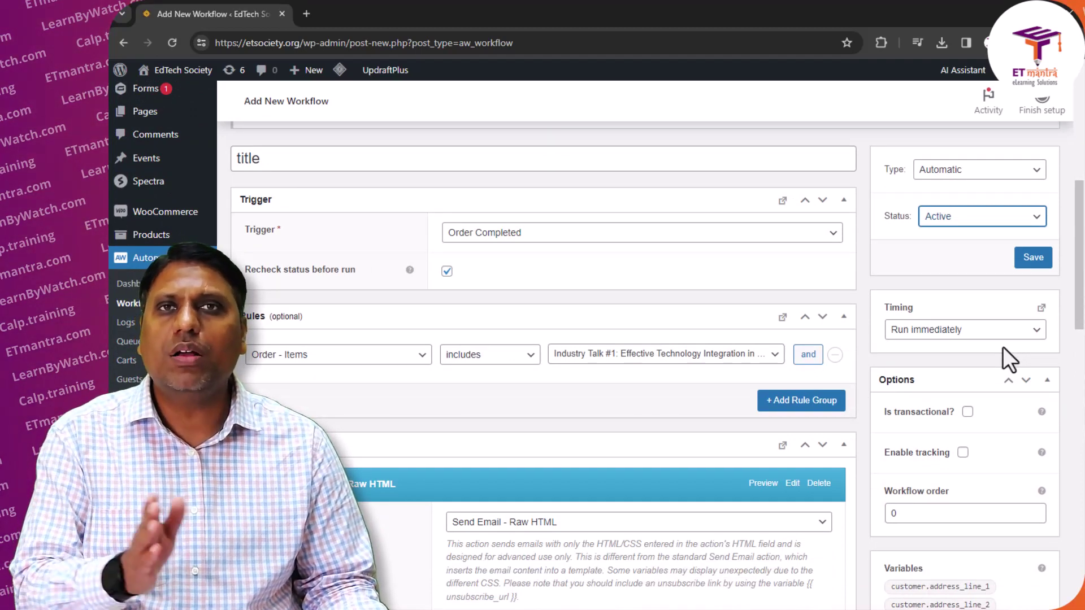
{"action": "left_click", "coordinate": [961, 332]}
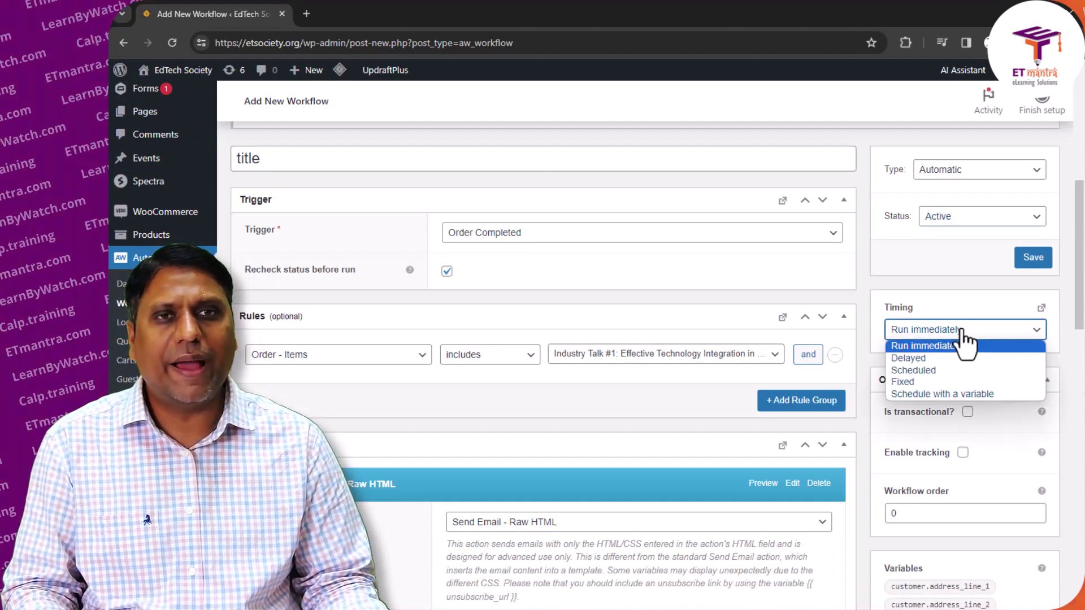
{"action": "left_click", "coordinate": [927, 357]}
Step: Set the delay length to 1, trying Days and Weeks as the unit
{"action": "left_click", "coordinate": [1012, 394]}
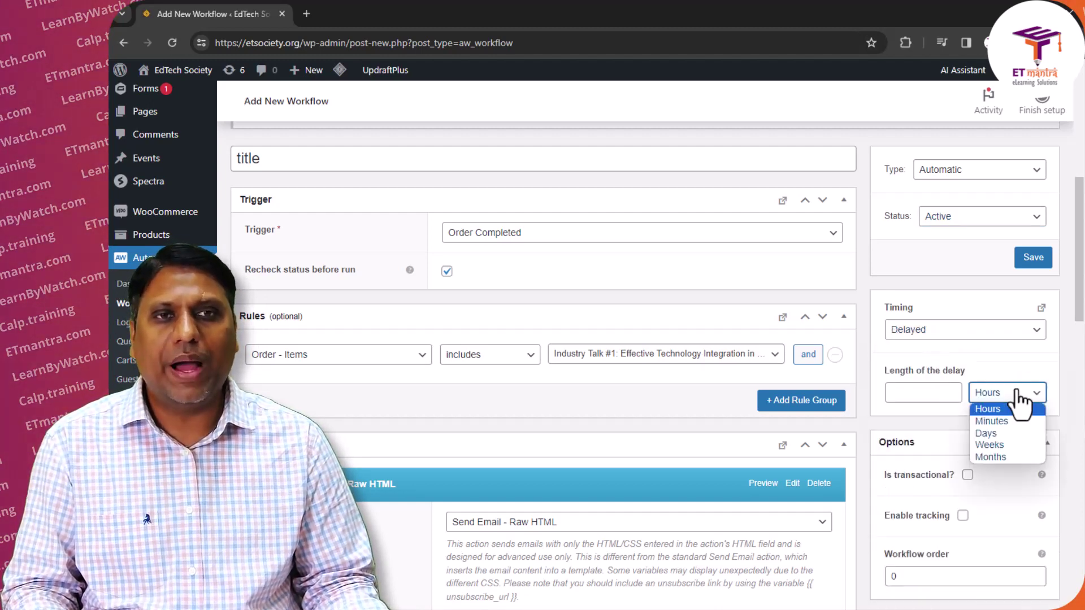
{"action": "left_click", "coordinate": [991, 411]}
{"action": "left_click", "coordinate": [920, 393]}
{"action": "type", "text": "1"}
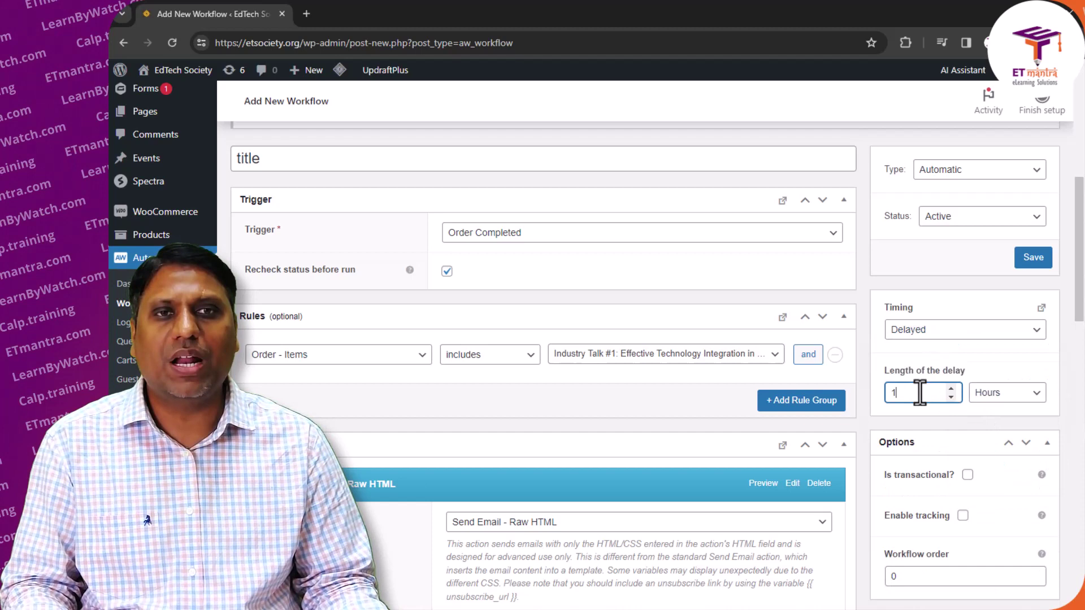
{"action": "left_click", "coordinate": [1004, 396]}
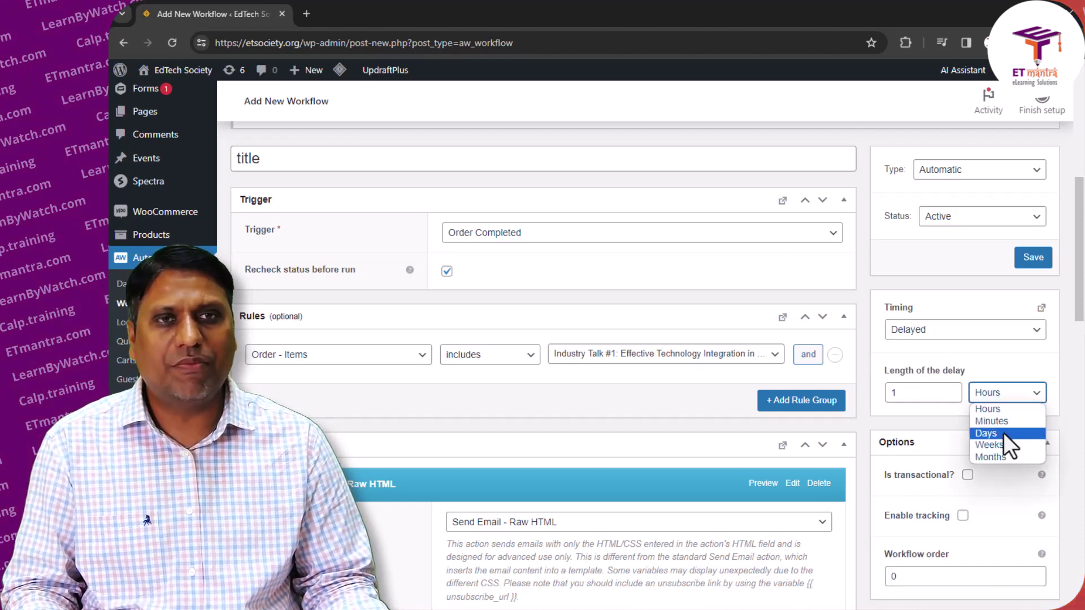
{"action": "left_click", "coordinate": [1004, 433]}
{"action": "left_click", "coordinate": [1007, 395]}
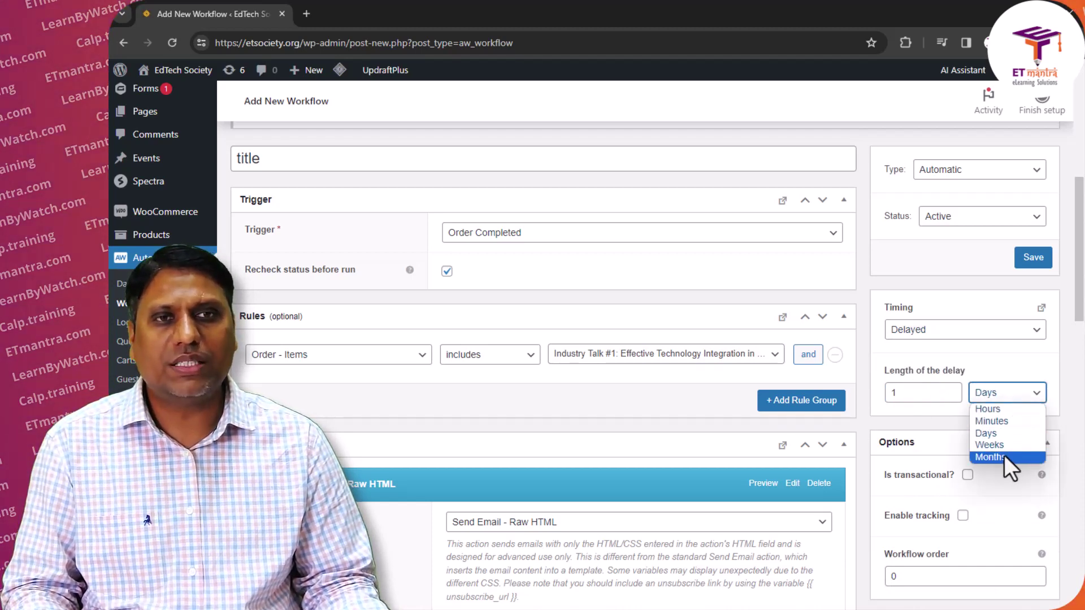
{"action": "left_click", "coordinate": [1002, 446]}
{"action": "left_click", "coordinate": [984, 333]}
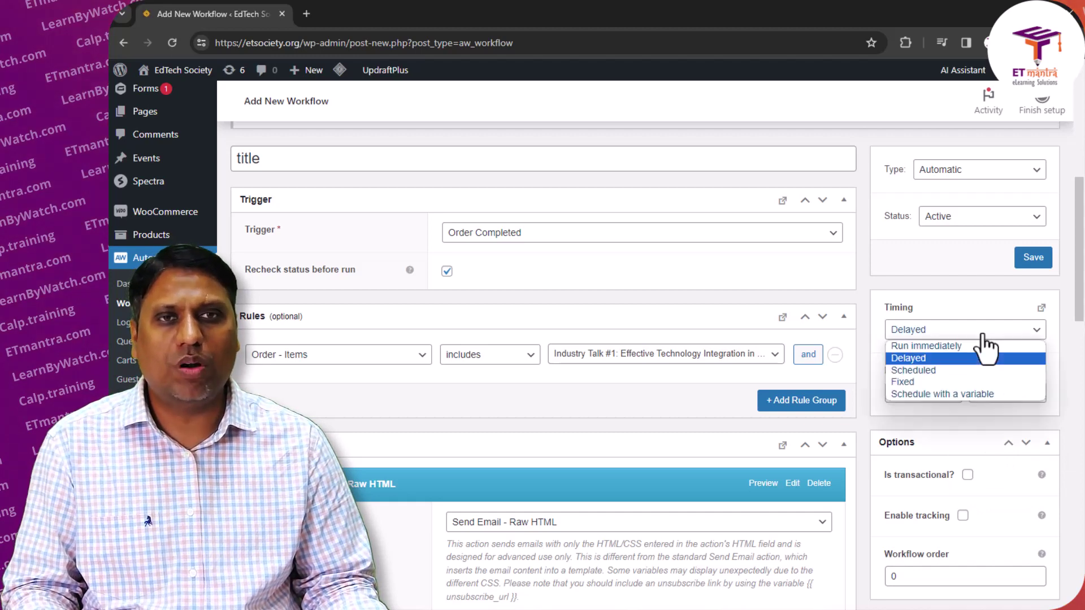
Step: Switch the workflow timing to Fixed and set the run date to March 27, 2024
{"action": "left_click", "coordinate": [934, 384]}
{"action": "scroll", "coordinate": [948, 384], "scroll_direction": "down", "scroll_amount": 1}
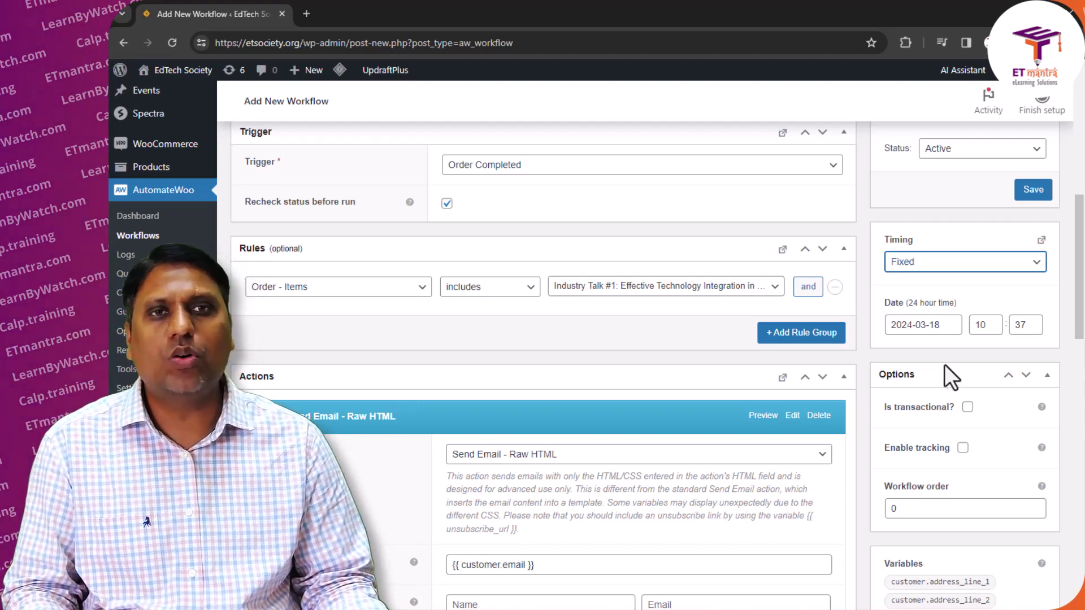
{"action": "left_click", "coordinate": [955, 326]}
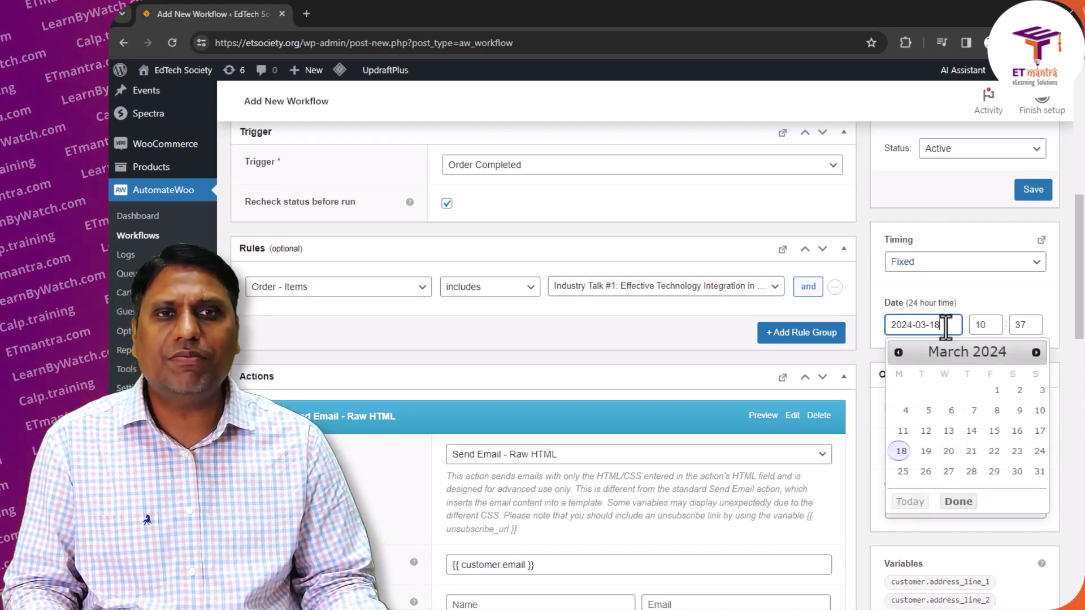
{"action": "left_click", "coordinate": [972, 472]}
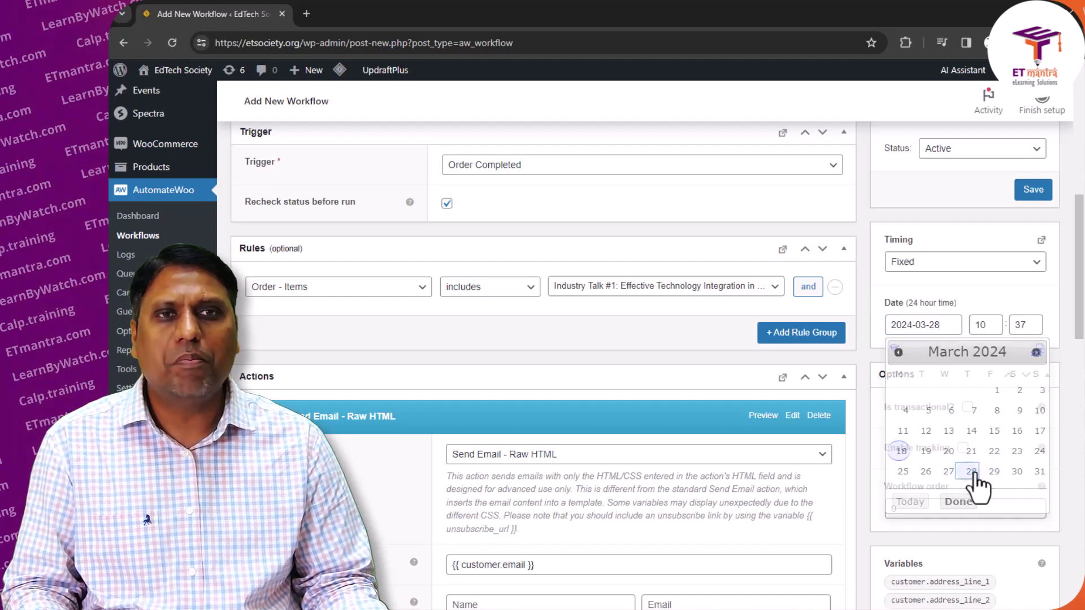
{"action": "left_click", "coordinate": [942, 326]}
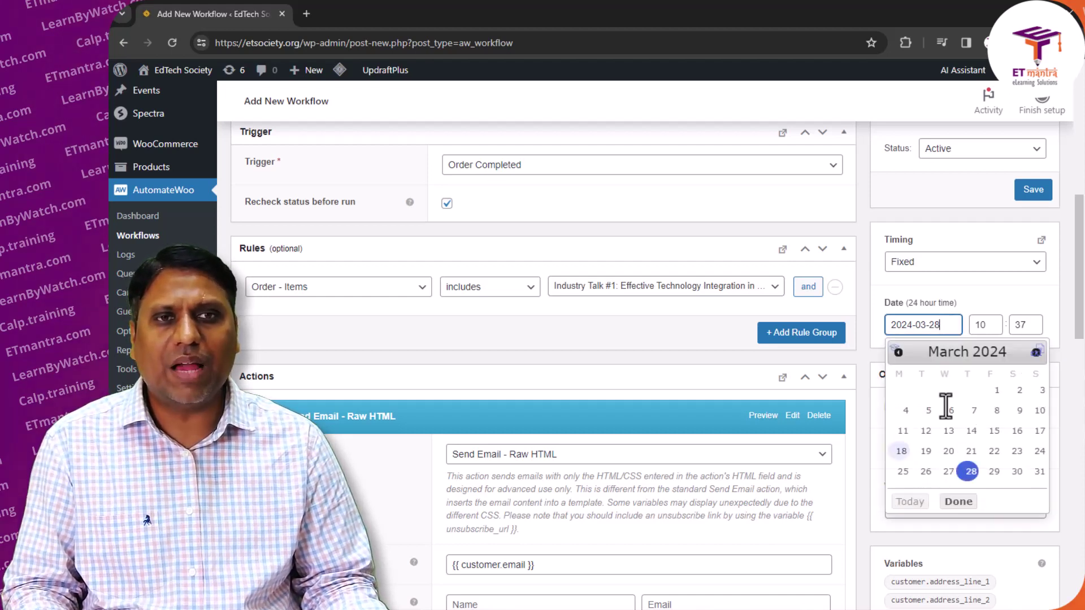
{"action": "left_click", "coordinate": [950, 474]}
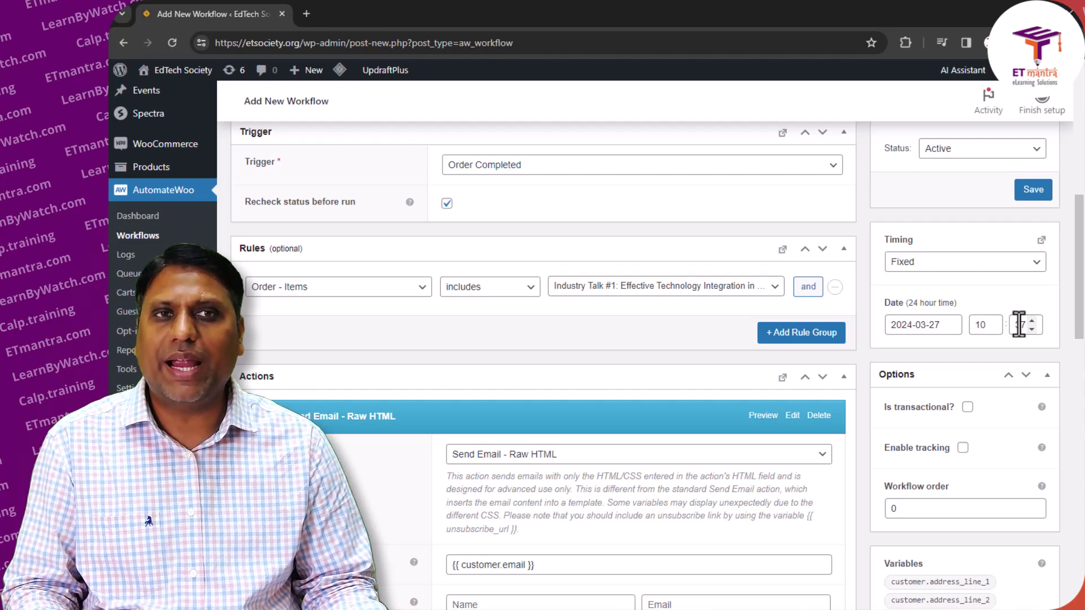
Step: In Options, leave Enable tracking unchecked and set the workflow order to 0
{"action": "scroll", "coordinate": [987, 327], "scroll_direction": "down", "scroll_amount": 2}
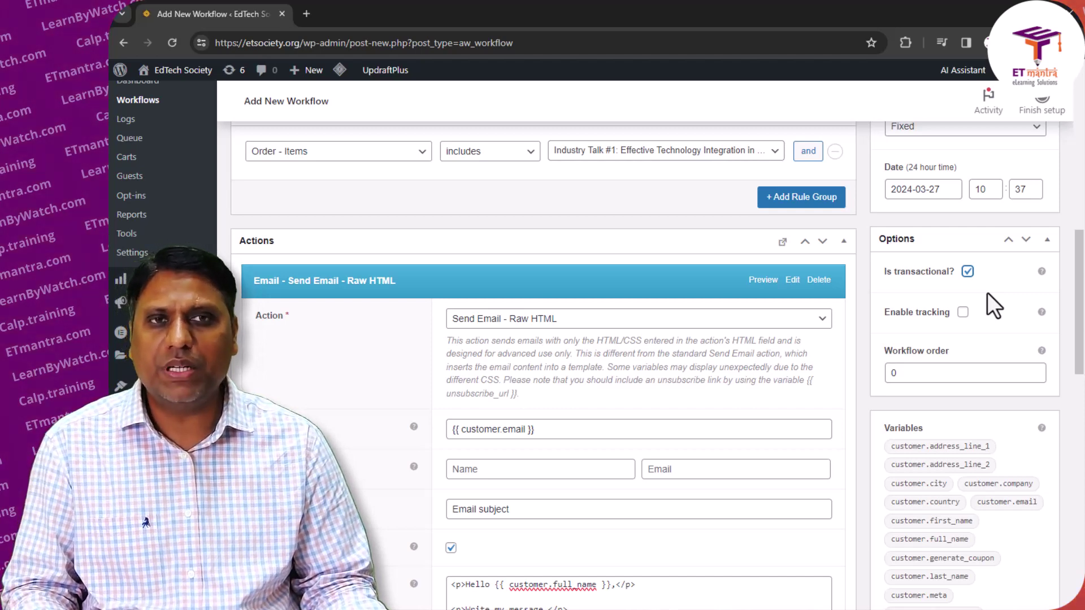
{"action": "scroll", "coordinate": [988, 305], "scroll_direction": "down", "scroll_amount": 1}
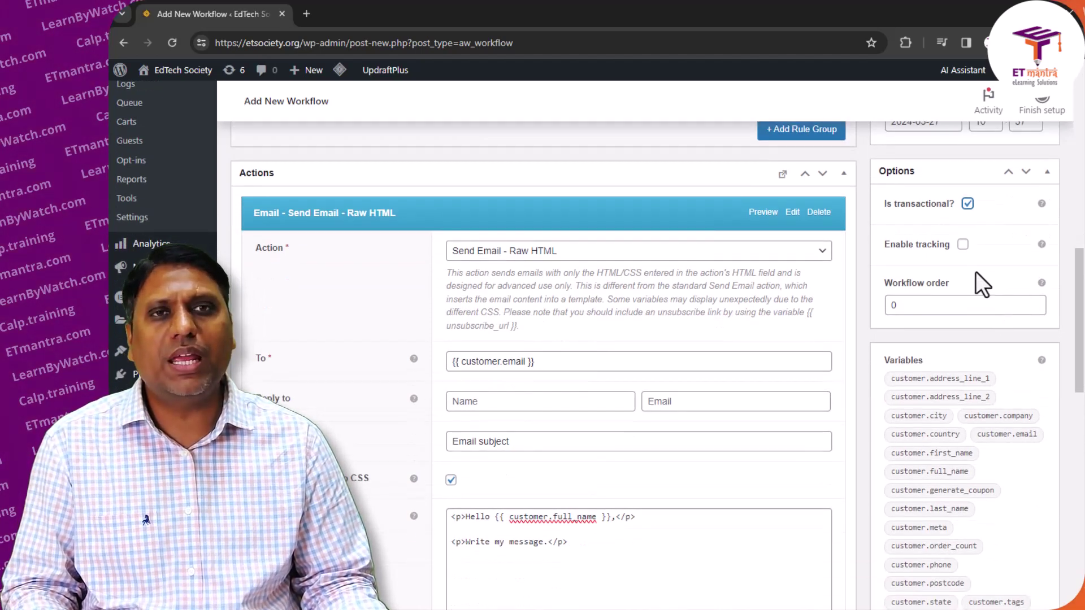
{"action": "left_click", "coordinate": [964, 245]}
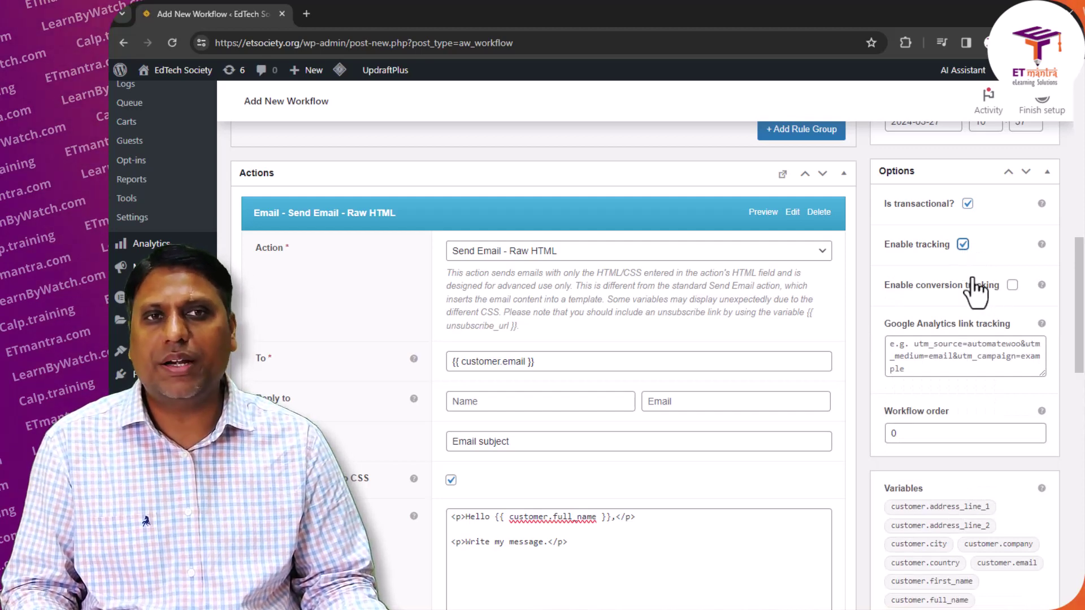
{"action": "left_click", "coordinate": [963, 245]}
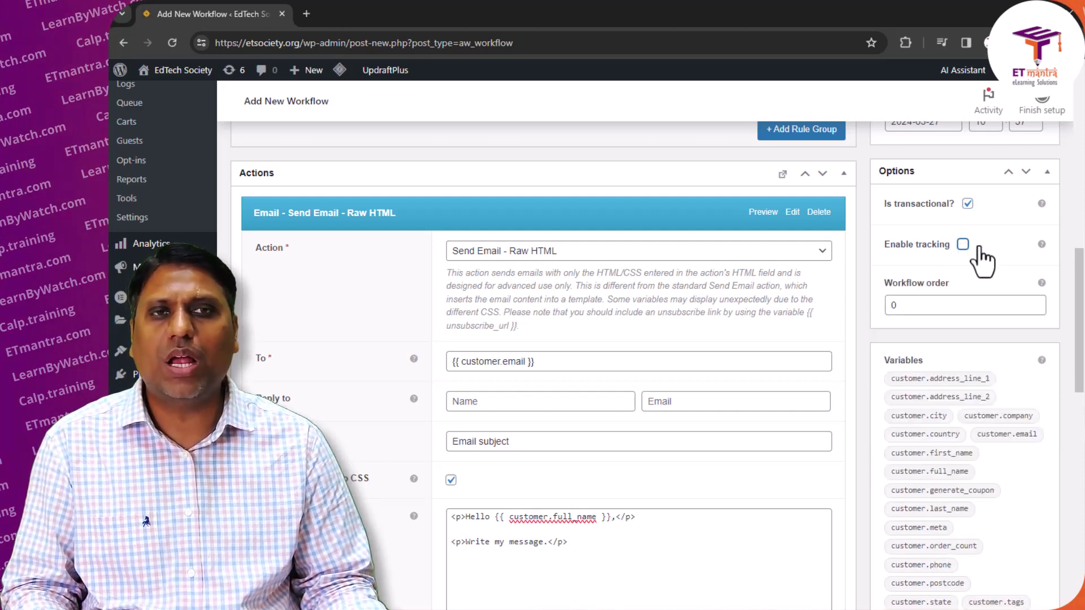
{"action": "left_click", "coordinate": [898, 302]}
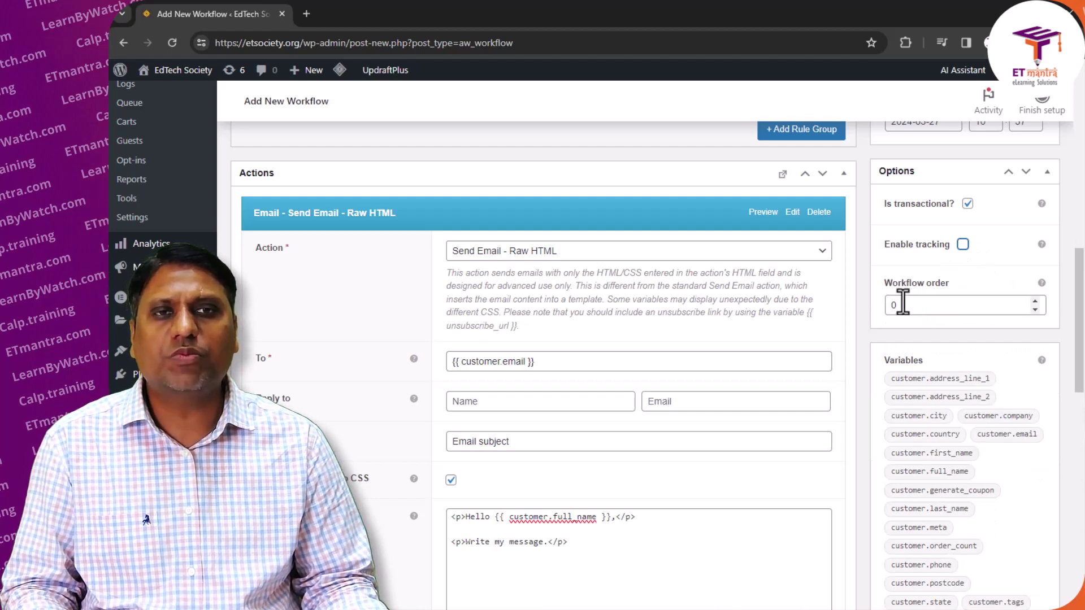
{"action": "key", "text": "BackSpace"}
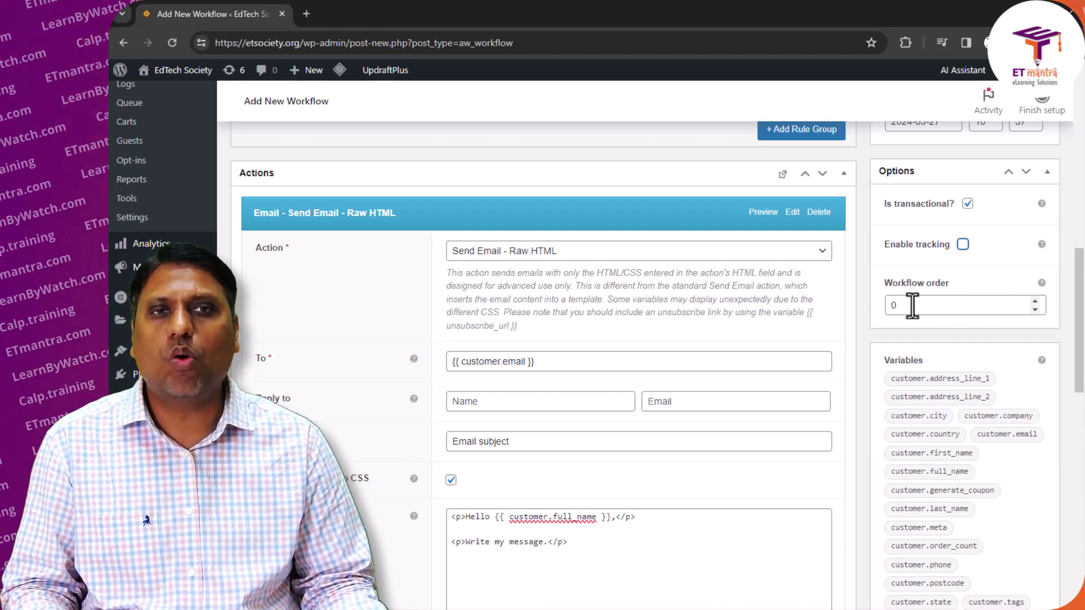
{"action": "type", "text": "0"}
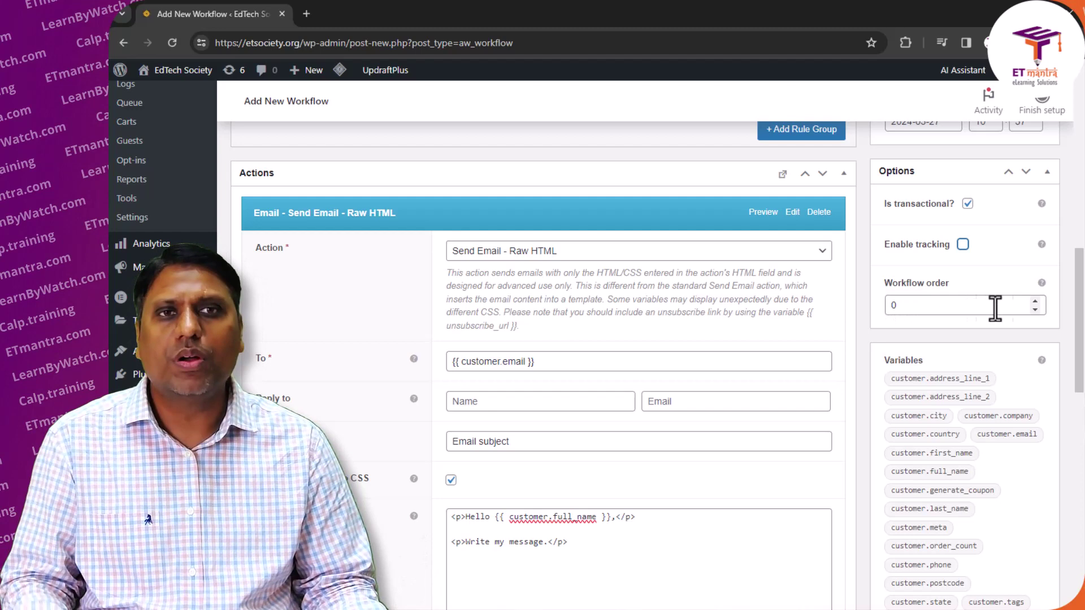
{"action": "left_click", "coordinate": [1035, 304]}
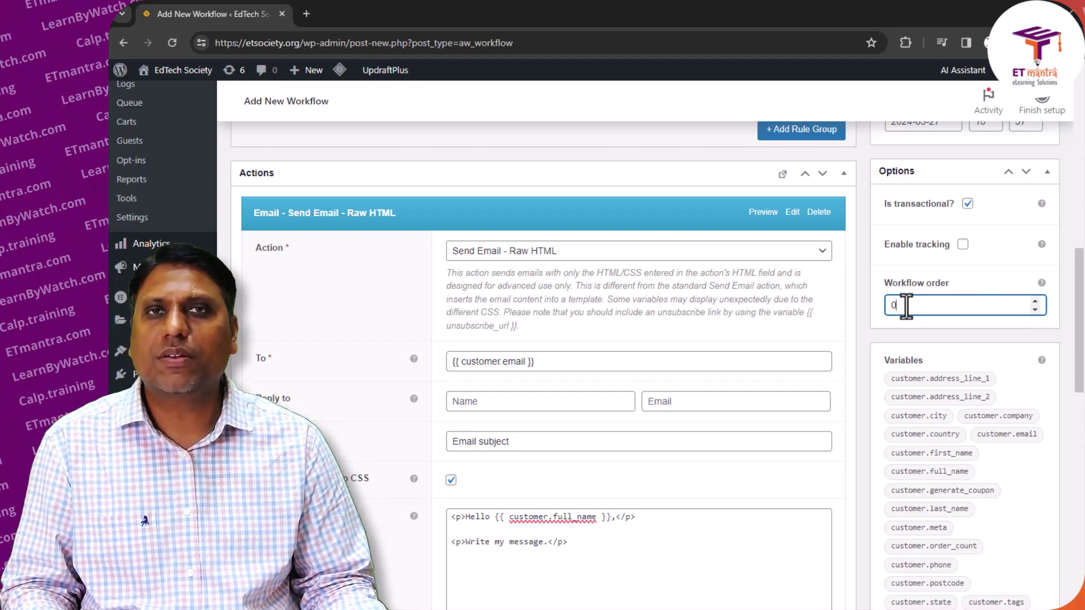
Step: Save the Order Completed workflow titled 'title' from the publish box
{"action": "scroll", "coordinate": [859, 311], "scroll_direction": "down", "scroll_amount": 7}
{"action": "scroll", "coordinate": [853, 350], "scroll_direction": "up", "scroll_amount": 2}
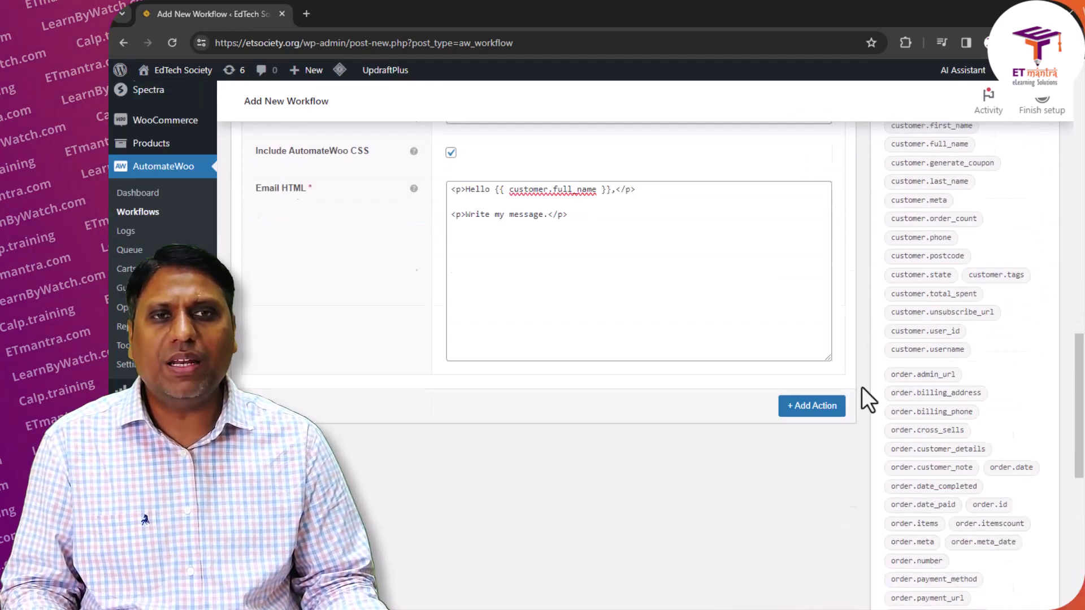
{"action": "scroll", "coordinate": [862, 382], "scroll_direction": "up", "scroll_amount": 15}
{"action": "scroll", "coordinate": [890, 378], "scroll_direction": "down", "scroll_amount": 3}
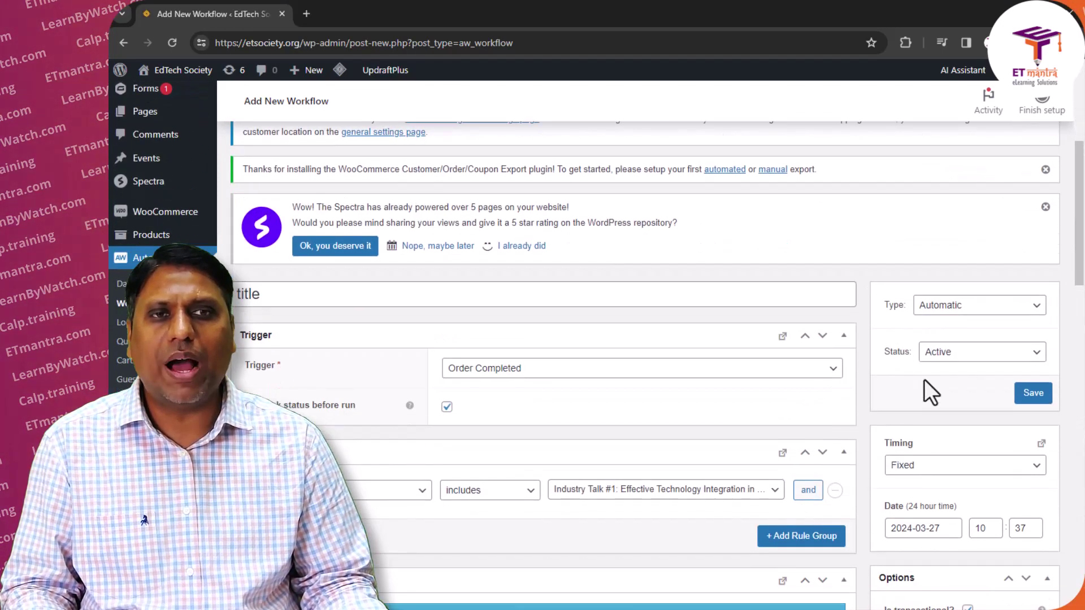
{"action": "left_click", "coordinate": [1038, 395]}
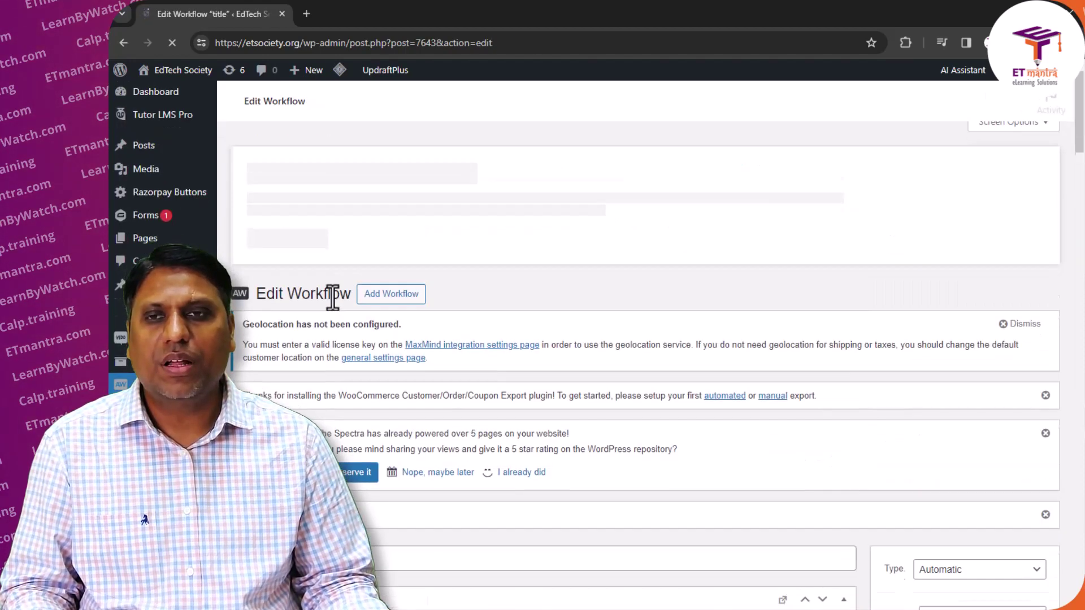
{"action": "scroll", "coordinate": [336, 308], "scroll_direction": "down", "scroll_amount": 3}
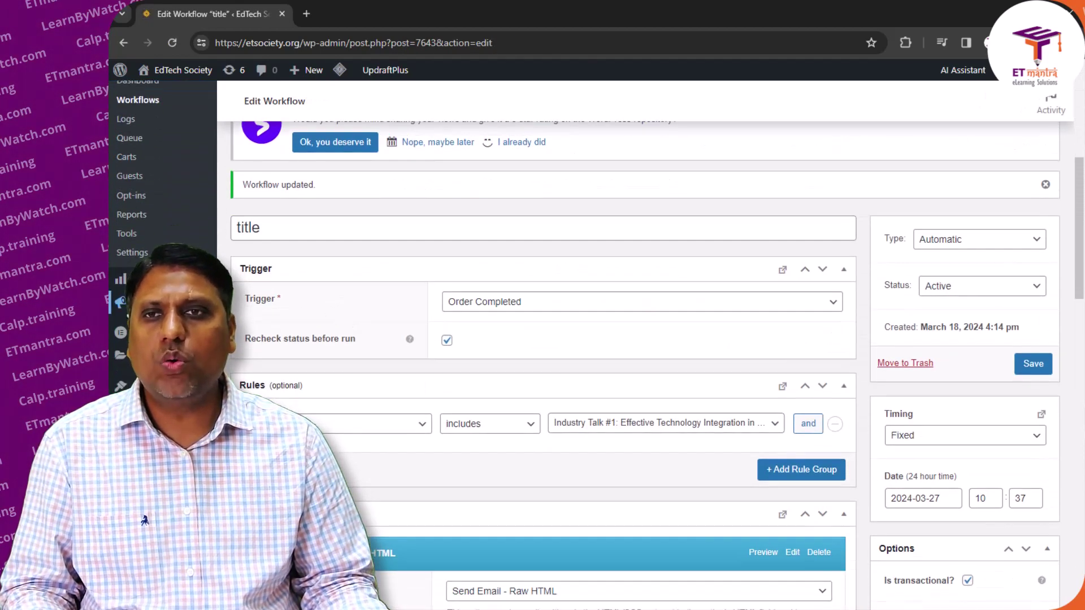
{"action": "scroll", "coordinate": [150, 226], "scroll_direction": "up", "scroll_amount": 3}
Step: Show the Workflows list: 'title' runs Fixed on March 27, 2024 10:37 am; Industry Talk #1 Communication runs Immediate
{"action": "left_click", "coordinate": [139, 237]}
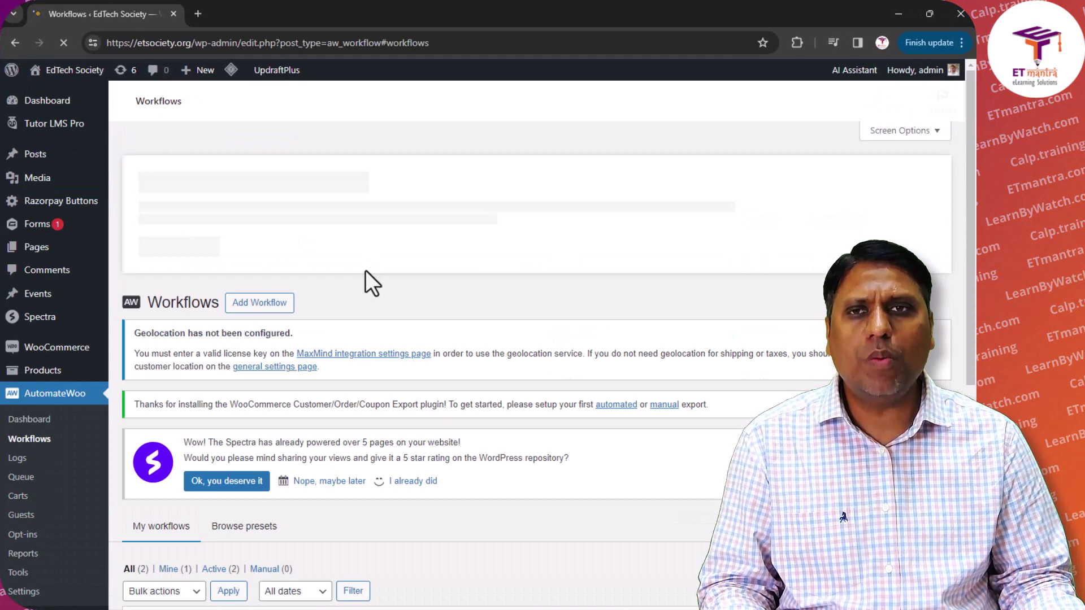
{"action": "scroll", "coordinate": [208, 344], "scroll_direction": "down", "scroll_amount": 5}
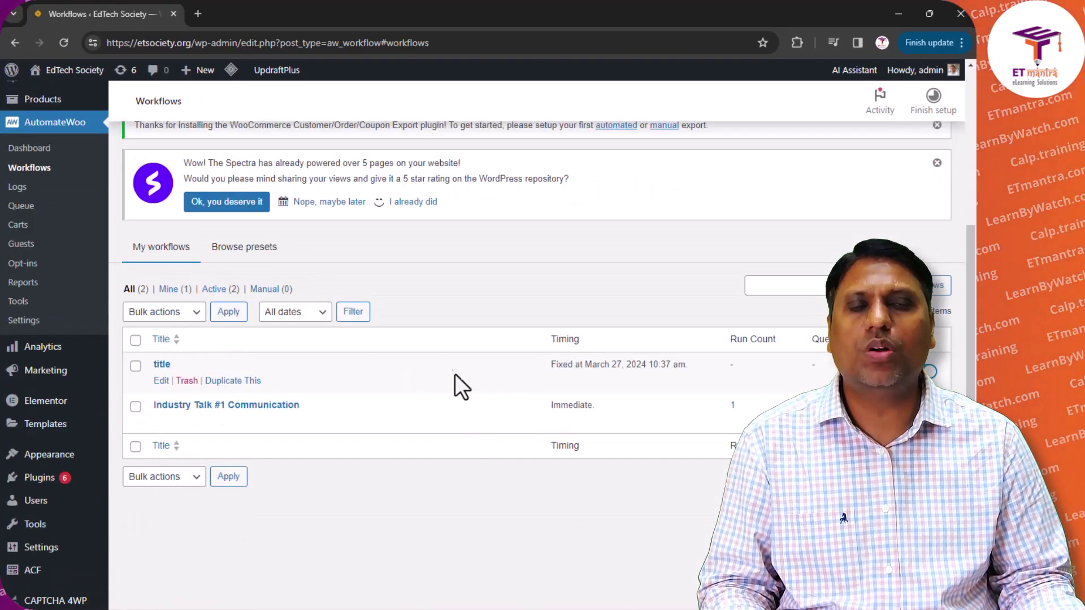
{"action": "scroll", "coordinate": [419, 356], "scroll_direction": "down", "scroll_amount": 2}
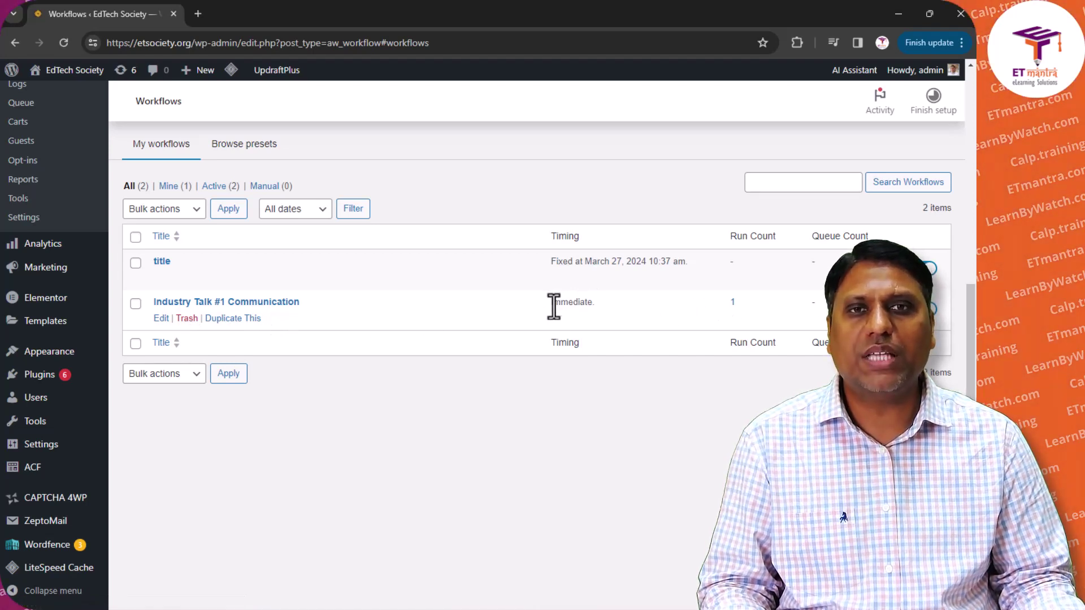
{"action": "left_click_drag", "start_coordinate": [551, 307], "coordinate": [588, 308]}
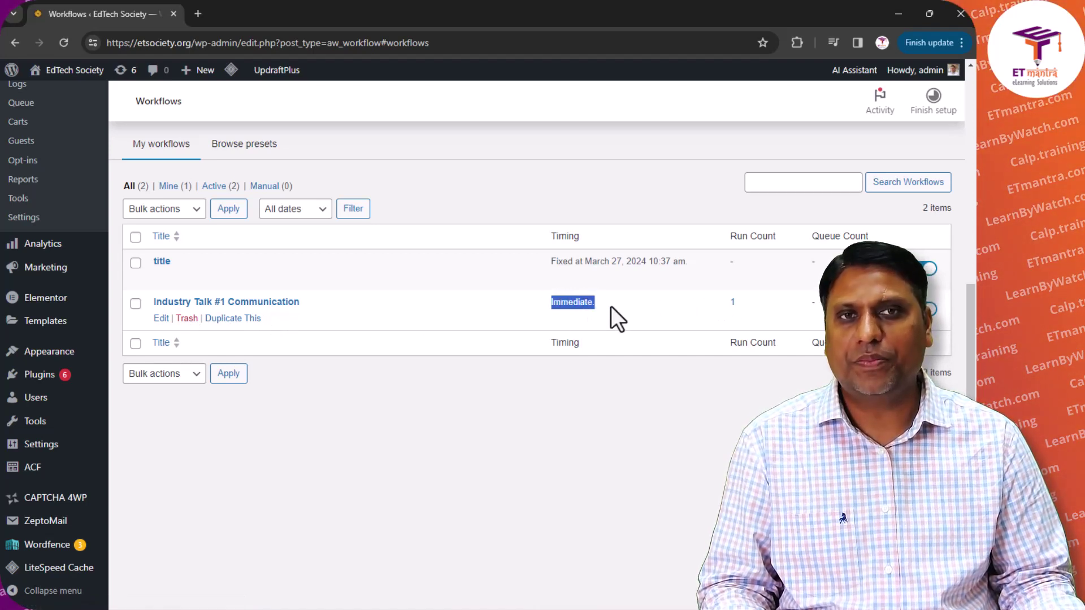
{"action": "left_click", "coordinate": [611, 307]}
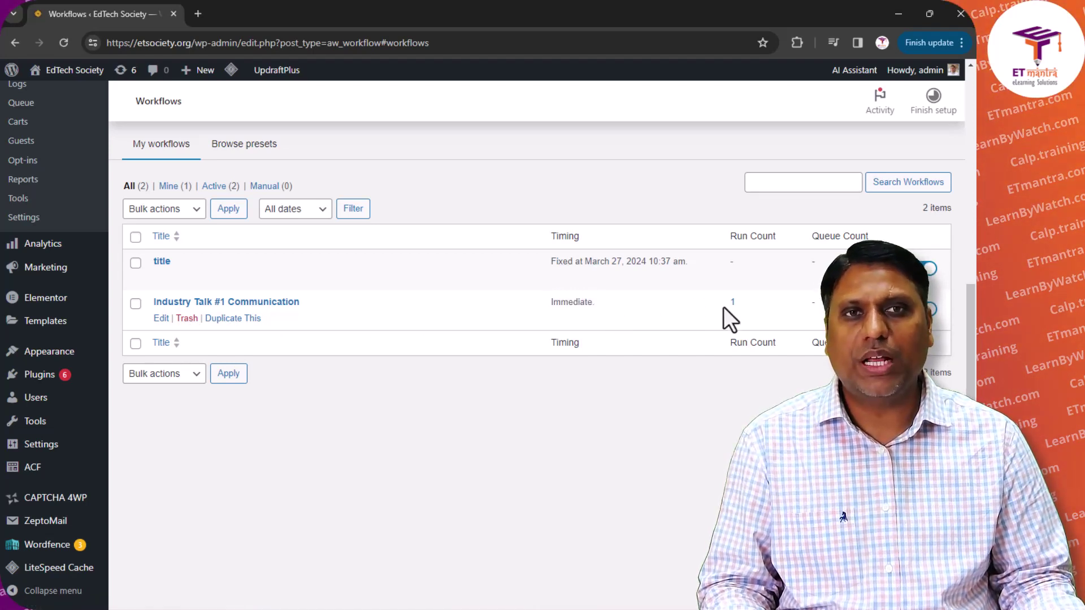
Step: Open Industry Talk #1 Communication and review its Order Completed trigger, Order - Items rule and Raw HTML email
{"action": "left_click", "coordinate": [231, 304]}
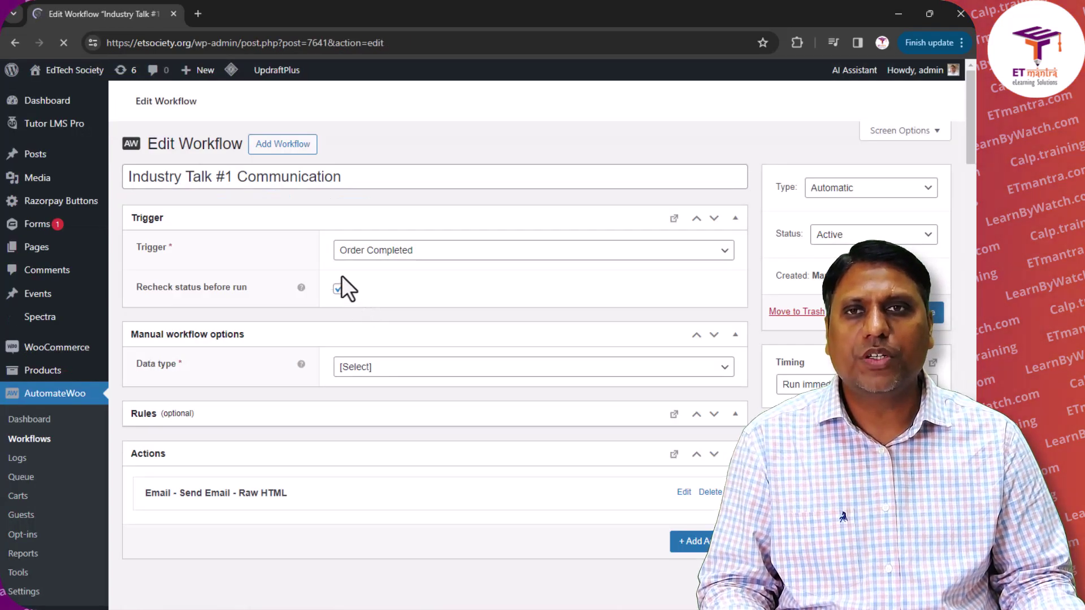
{"action": "scroll", "coordinate": [228, 240], "scroll_direction": "down", "scroll_amount": 5}
{"action": "left_click_drag", "start_coordinate": [352, 250], "coordinate": [140, 257]}
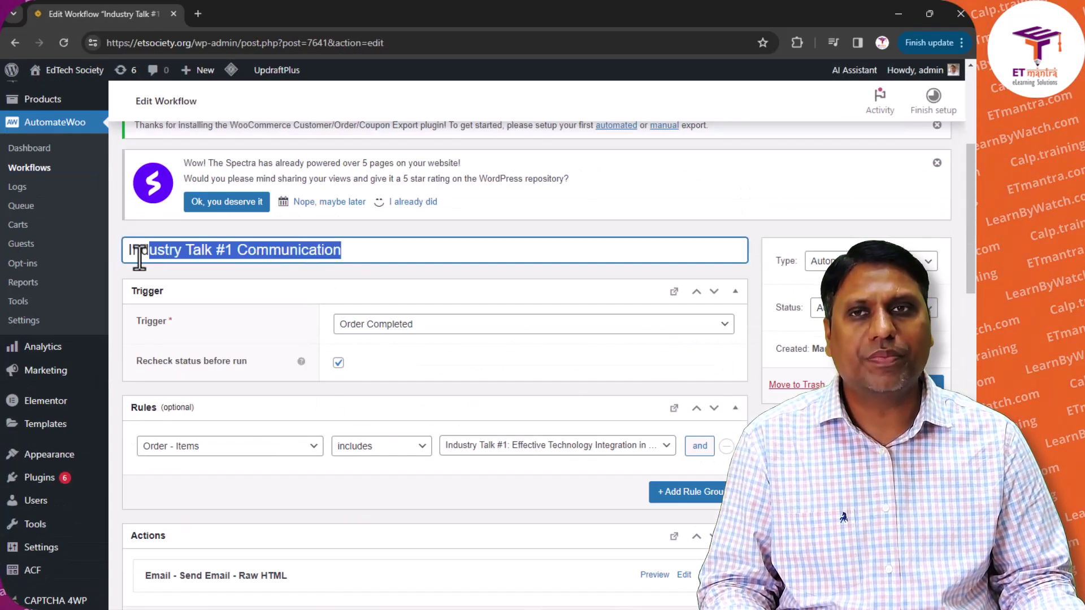
{"action": "scroll", "coordinate": [383, 281], "scroll_direction": "down", "scroll_amount": 2}
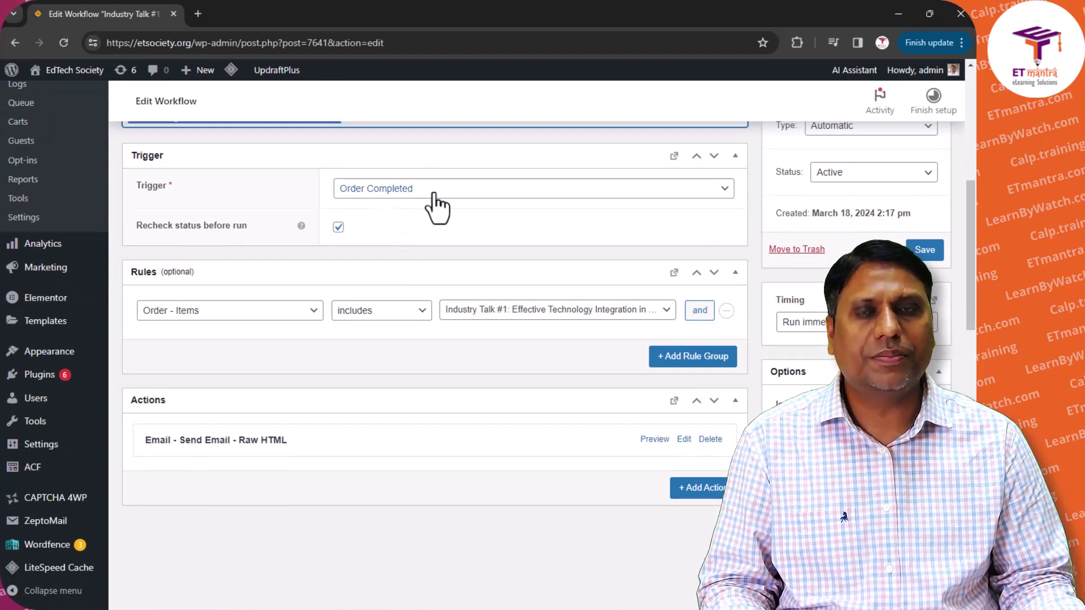
{"action": "scroll", "coordinate": [283, 286], "scroll_direction": "down", "scroll_amount": 1}
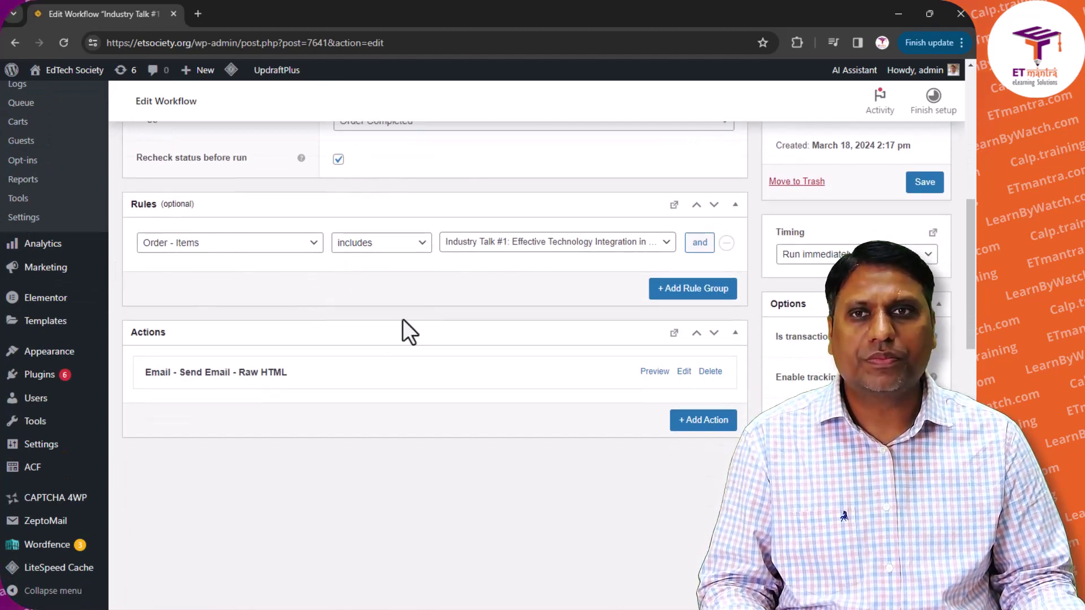
{"action": "scroll", "coordinate": [403, 320], "scroll_direction": "down", "scroll_amount": 2}
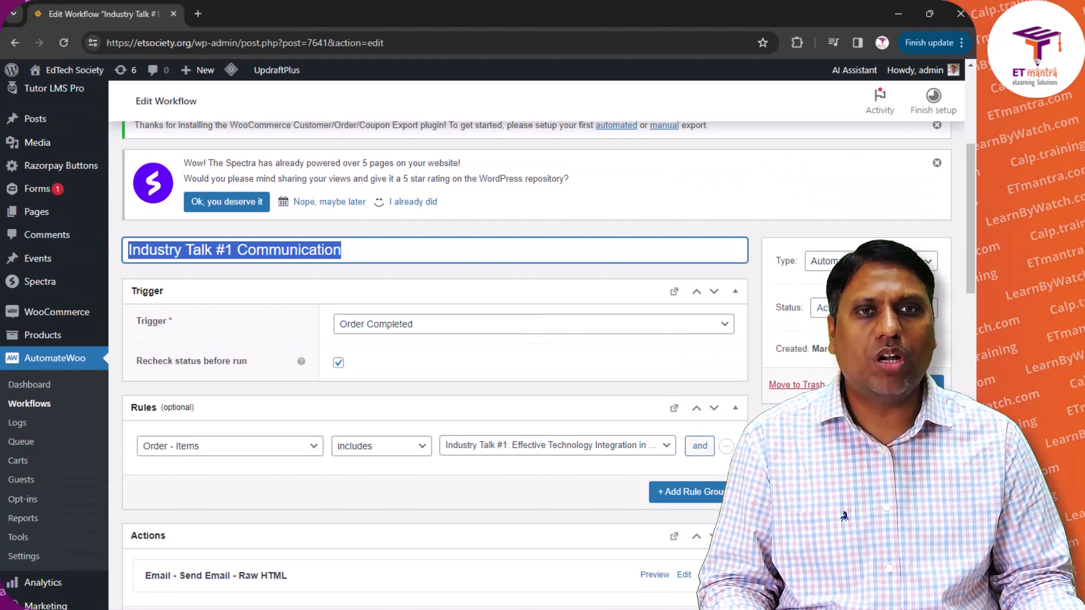
{"action": "scroll", "coordinate": [673, 339], "scroll_direction": "down", "scroll_amount": 1}
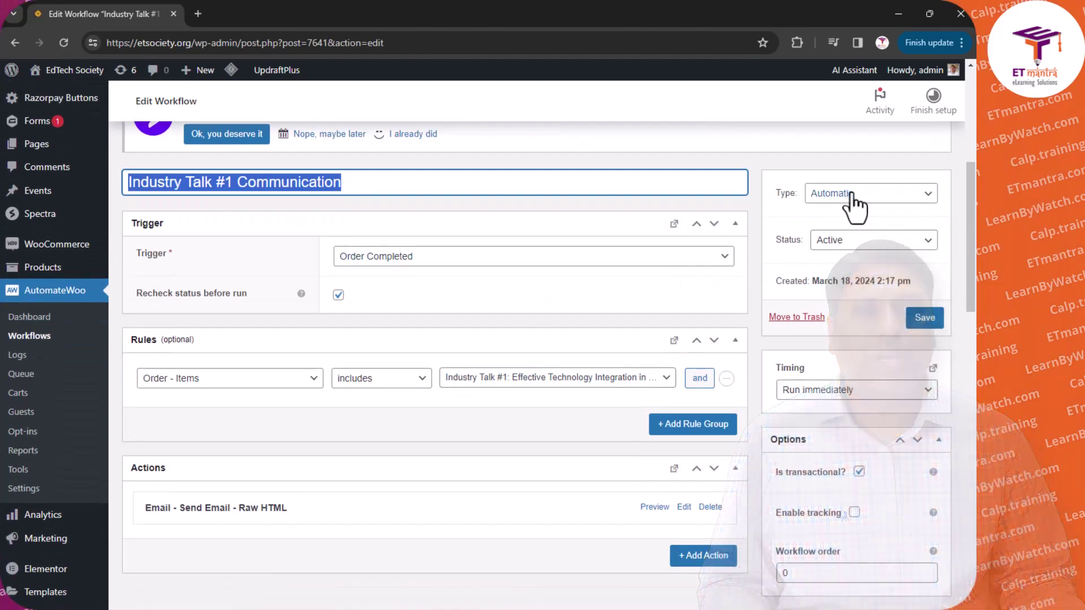
{"action": "scroll", "coordinate": [836, 339], "scroll_direction": "down", "scroll_amount": 1}
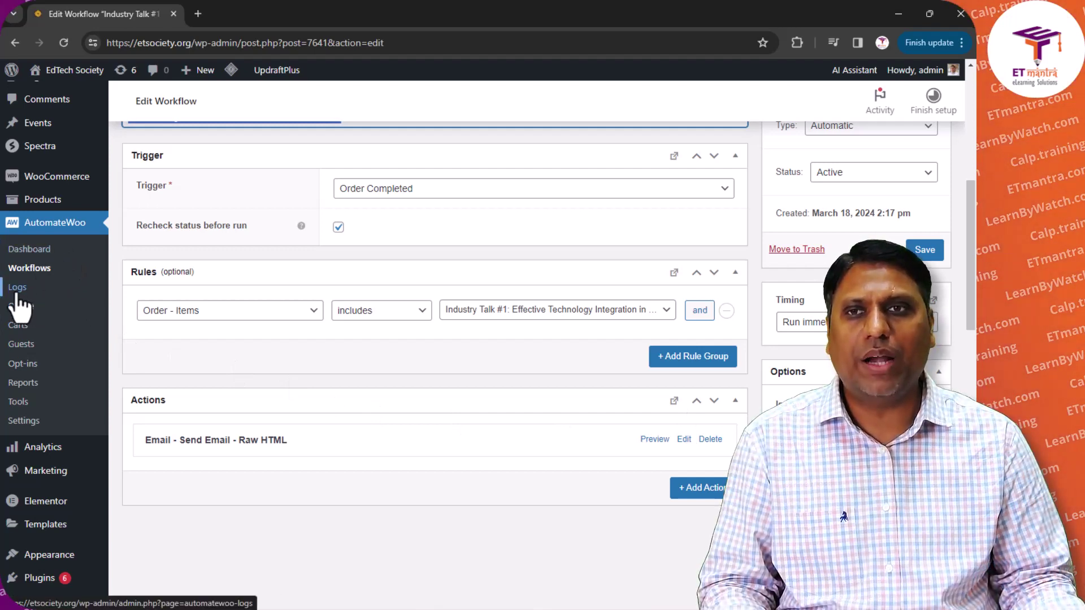
Step: View the AutomateWoo Logs showing the Industry Talk #1 Communication run on Mar 18, 2024 2:23 pm
{"action": "left_click", "coordinate": [17, 293]}
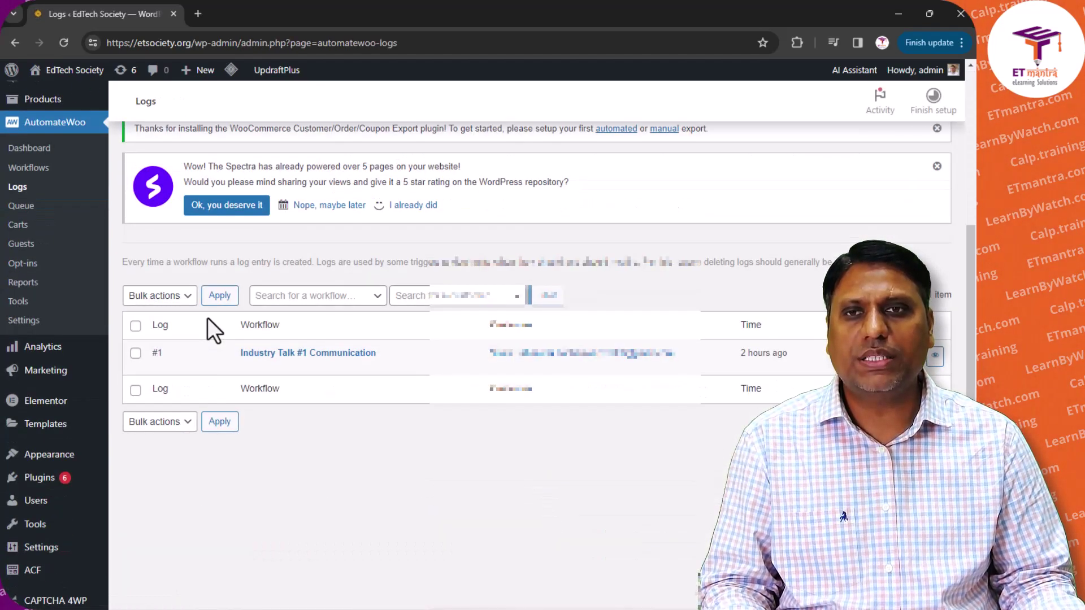
{"action": "scroll", "coordinate": [208, 327], "scroll_direction": "down", "scroll_amount": 1}
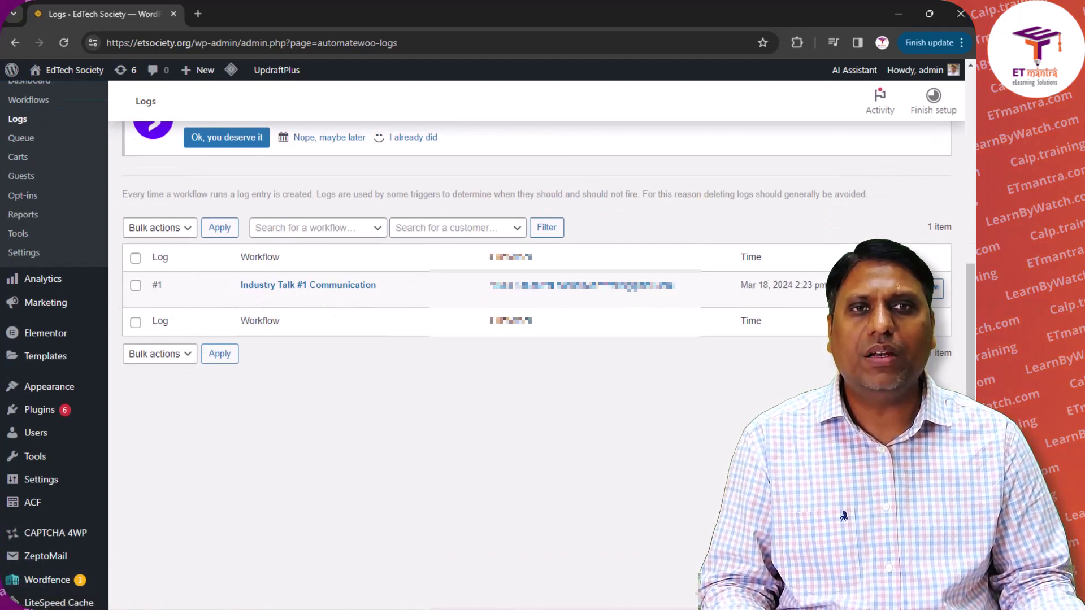
{"action": "mouse_move", "coordinate": [788, 293]}
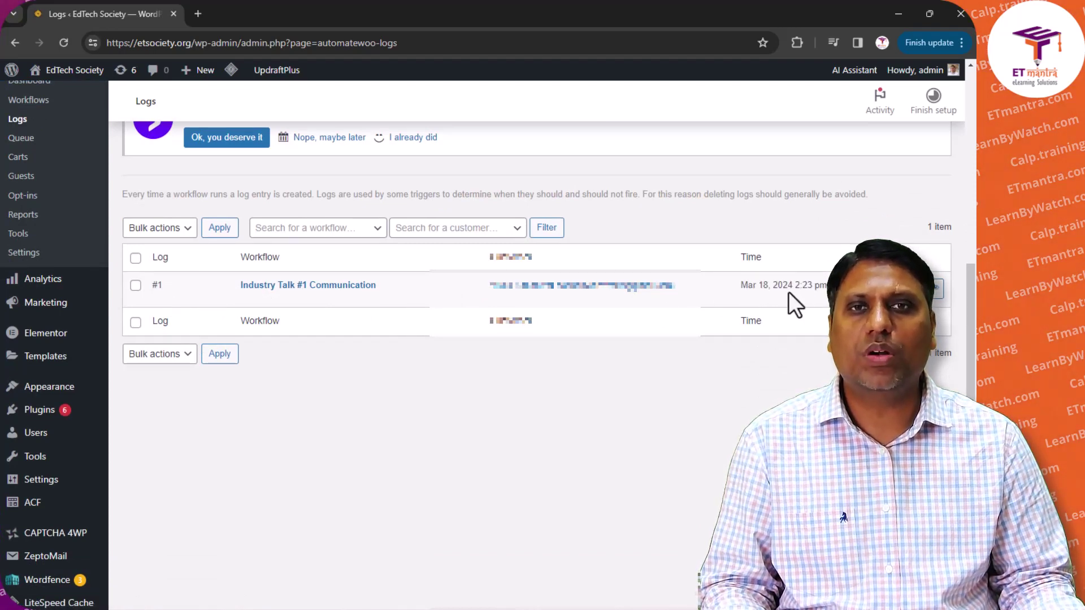